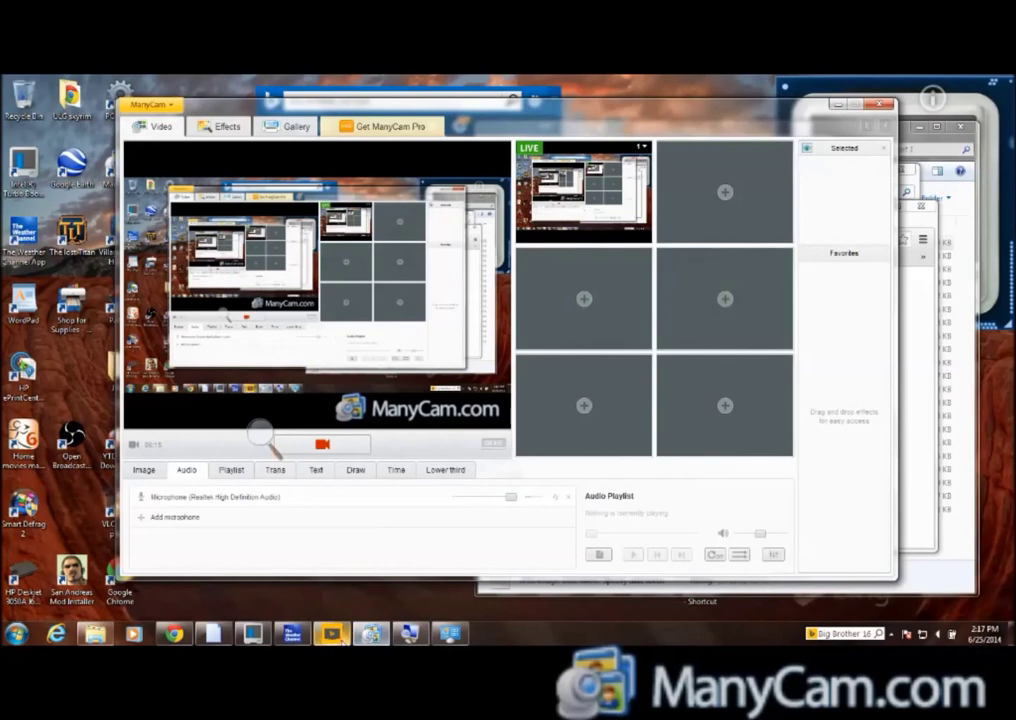
# Step: Bring the Chrome New Tab window to the front over the desktop
pyautogui.click(175, 635)
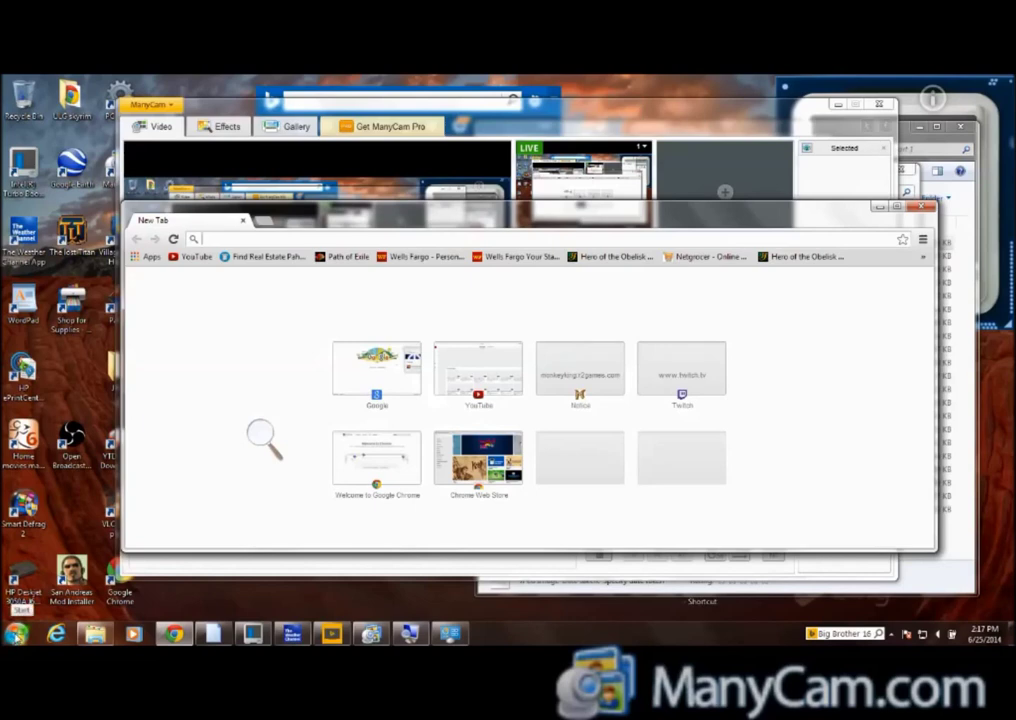
# Step: Go from the Start menu through Control Panel to Programs and Features' installed programs list
pyautogui.click(15, 635)
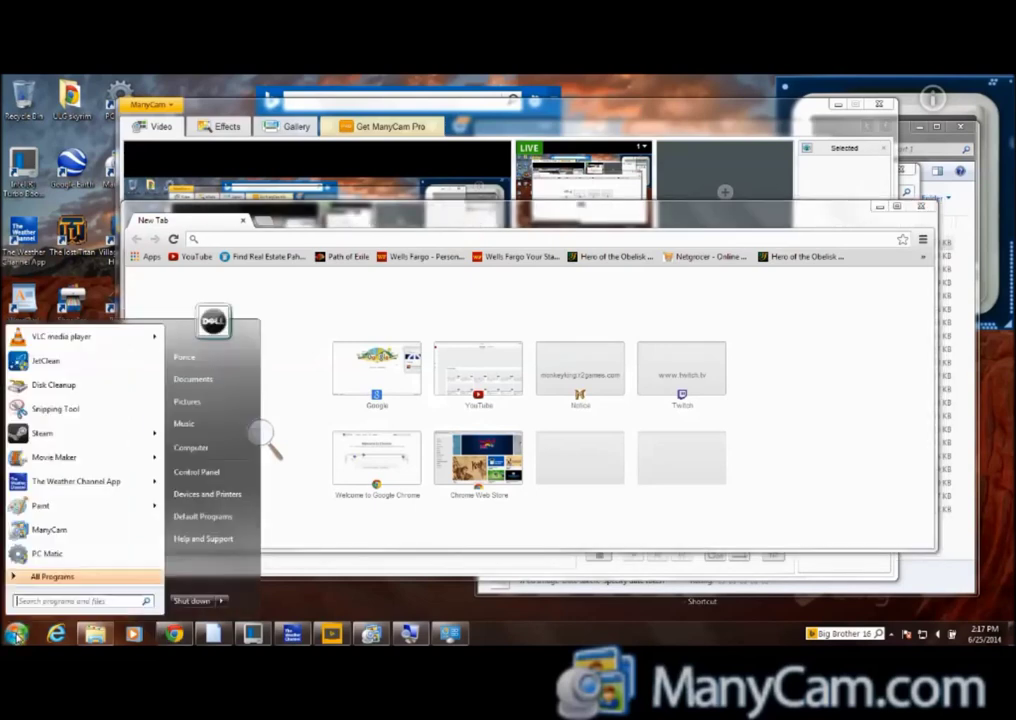
pyautogui.click(183, 474)
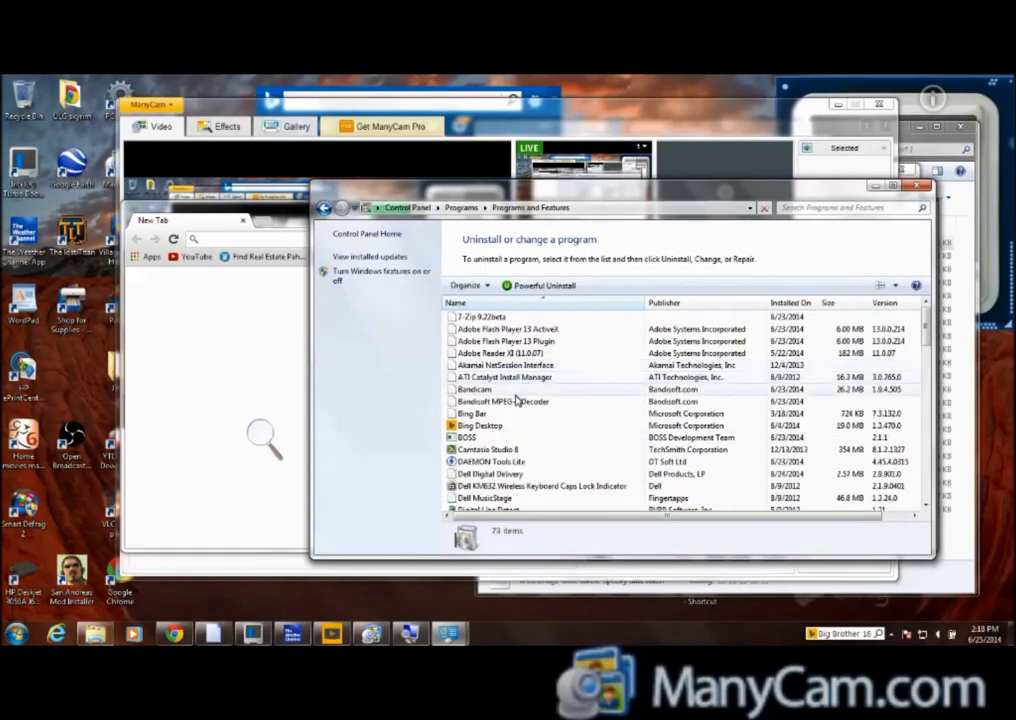
pyautogui.click(515, 403)
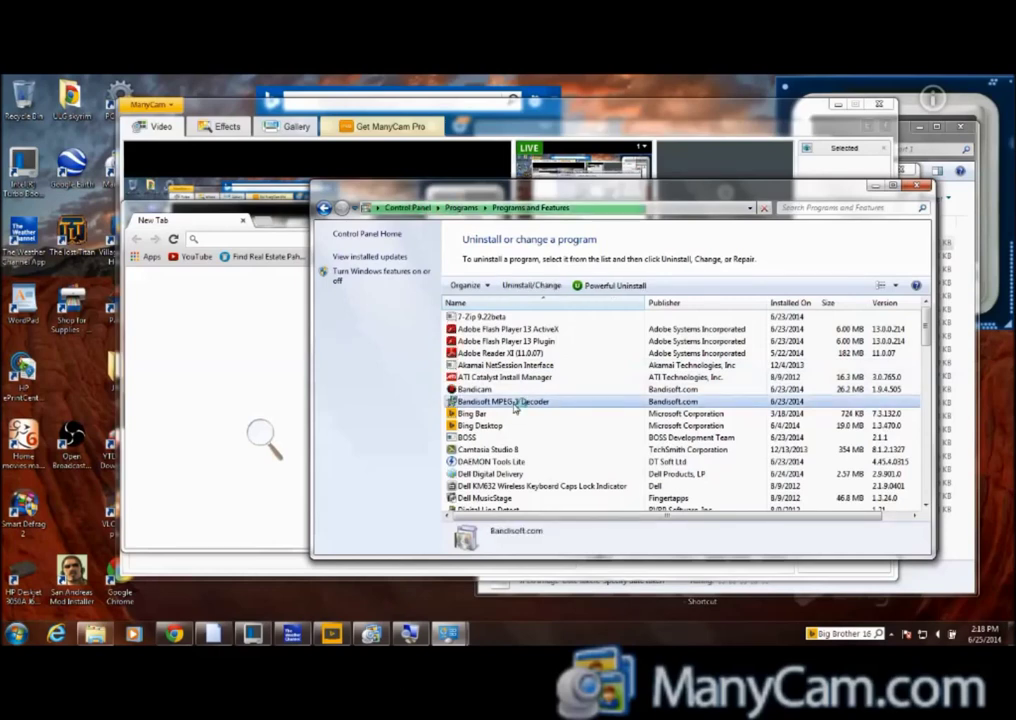
# Step: Locate and select ManyCam 4.0.97 in the installed programs list, magnifying the screen to 200%
pyautogui.press('Down')
pyautogui.press('Down')
pyautogui.press('Down')
pyautogui.press('Down')
pyautogui.press('Down')
pyautogui.press('Down')
pyautogui.press('Down')
pyautogui.press('Down')
pyautogui.press('Down')
pyautogui.press('Down')
pyautogui.press('Down')
pyautogui.press('Down')
pyautogui.press('Down')
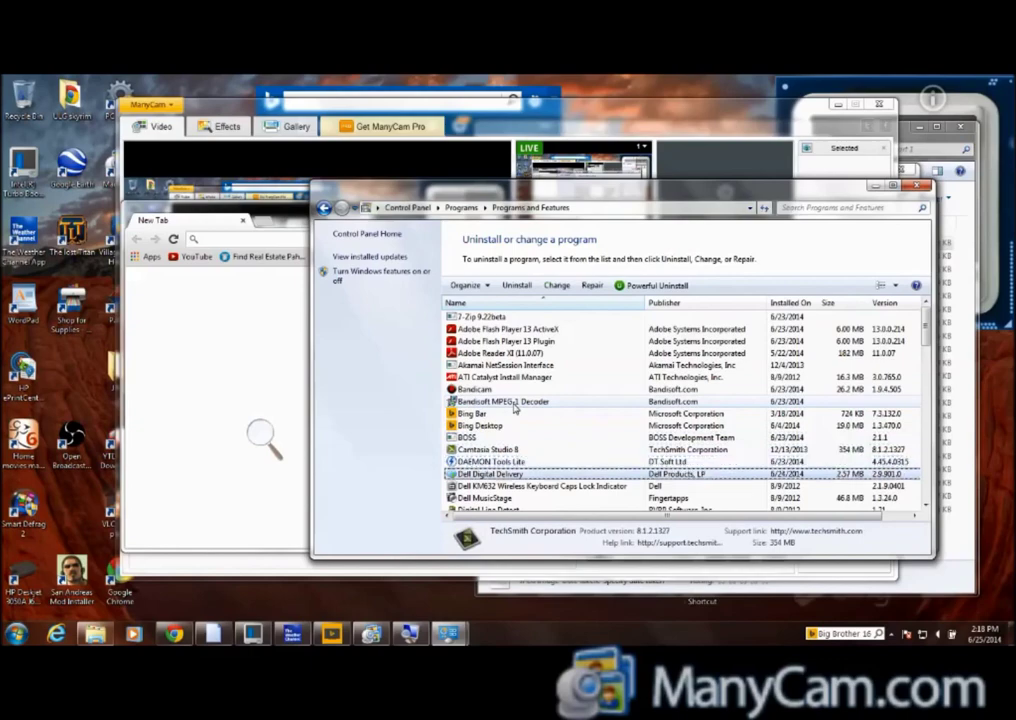
pyautogui.press('Down')
pyautogui.press('Down')
pyautogui.press('Down')
pyautogui.press('Down')
pyautogui.press('Down')
pyautogui.press('Down')
pyautogui.press('Down')
pyautogui.press('Down')
pyautogui.press('Down')
pyautogui.press('Down')
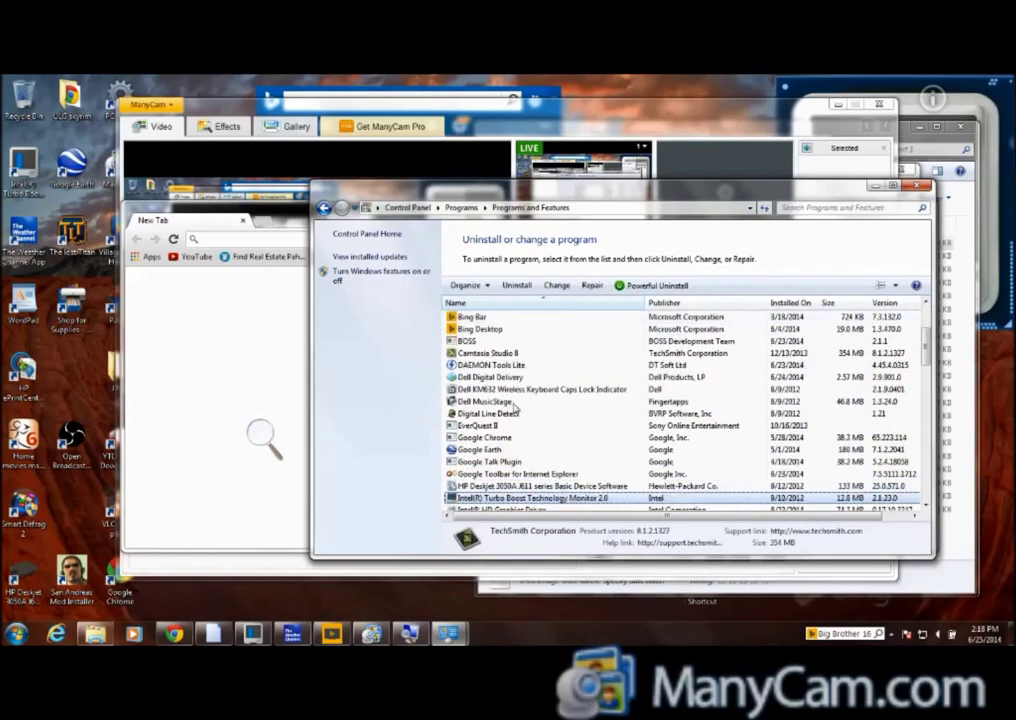
pyautogui.press('Down')
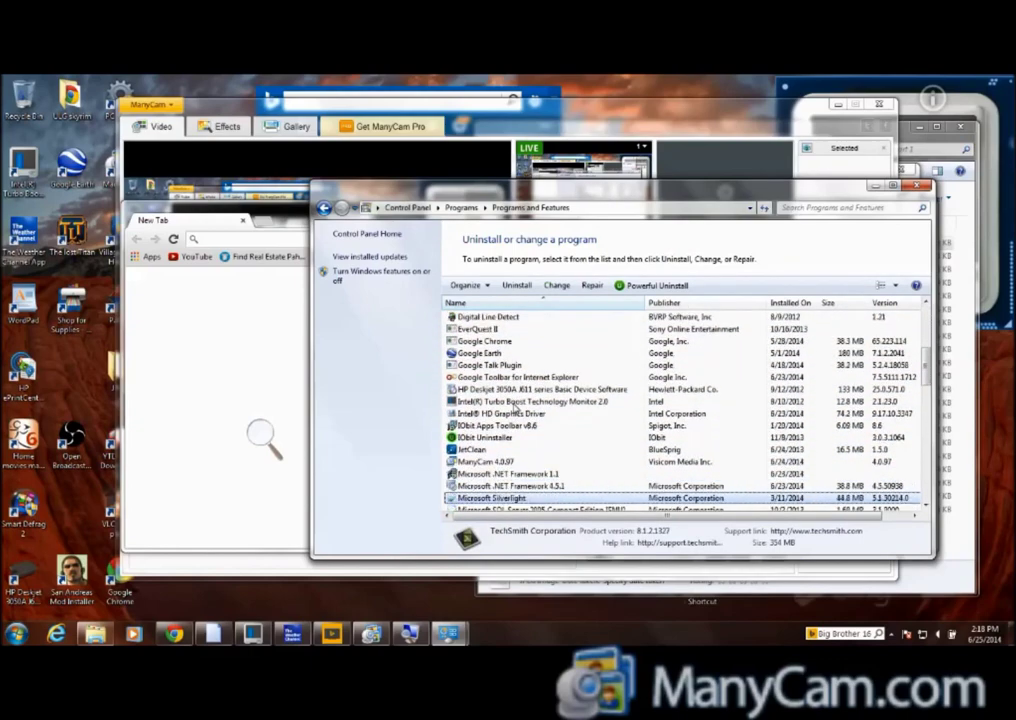
pyautogui.click(260, 437)
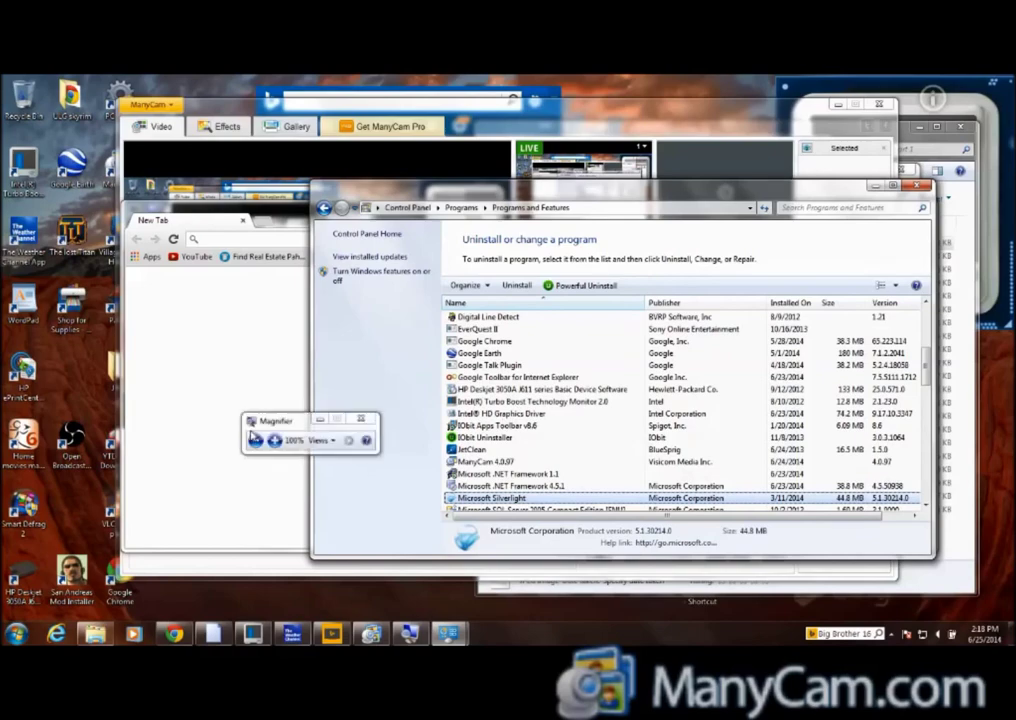
pyautogui.click(276, 438)
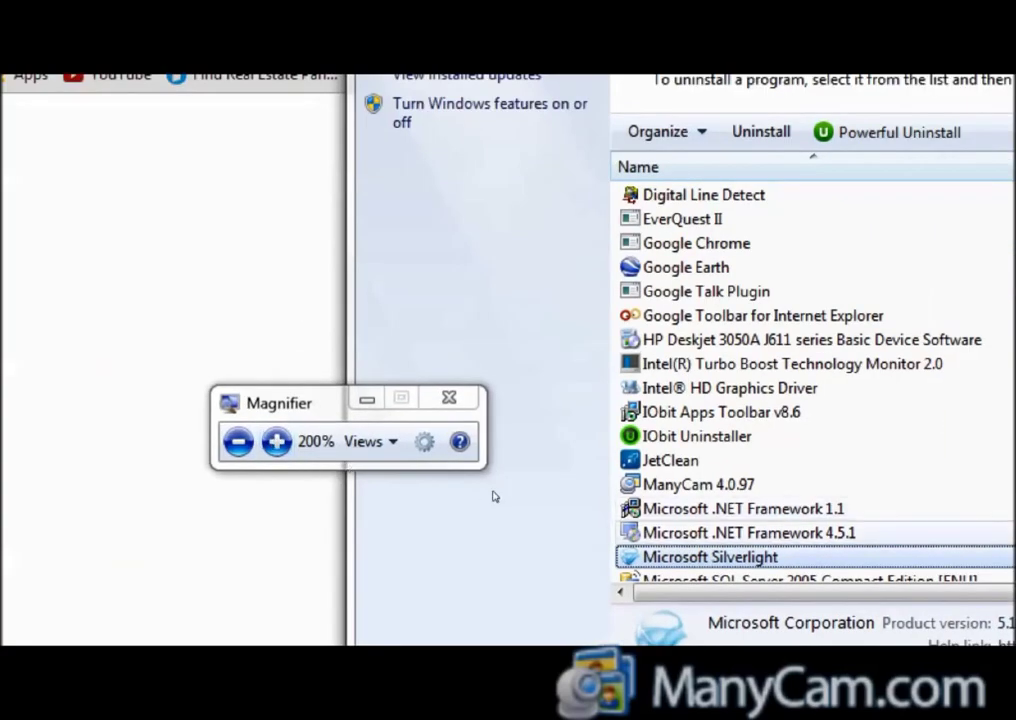
pyautogui.click(698, 484)
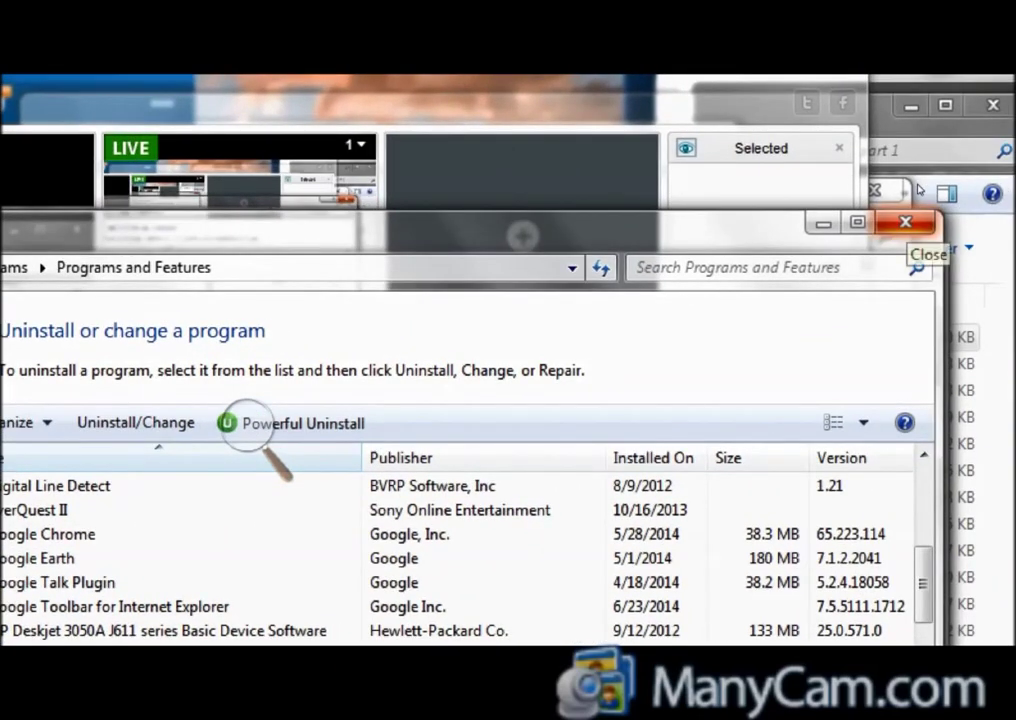
# Step: Close Programs and Features, then search manycam.com from Chrome's omnibox and scroll the Yahoo results
pyautogui.click(905, 222)
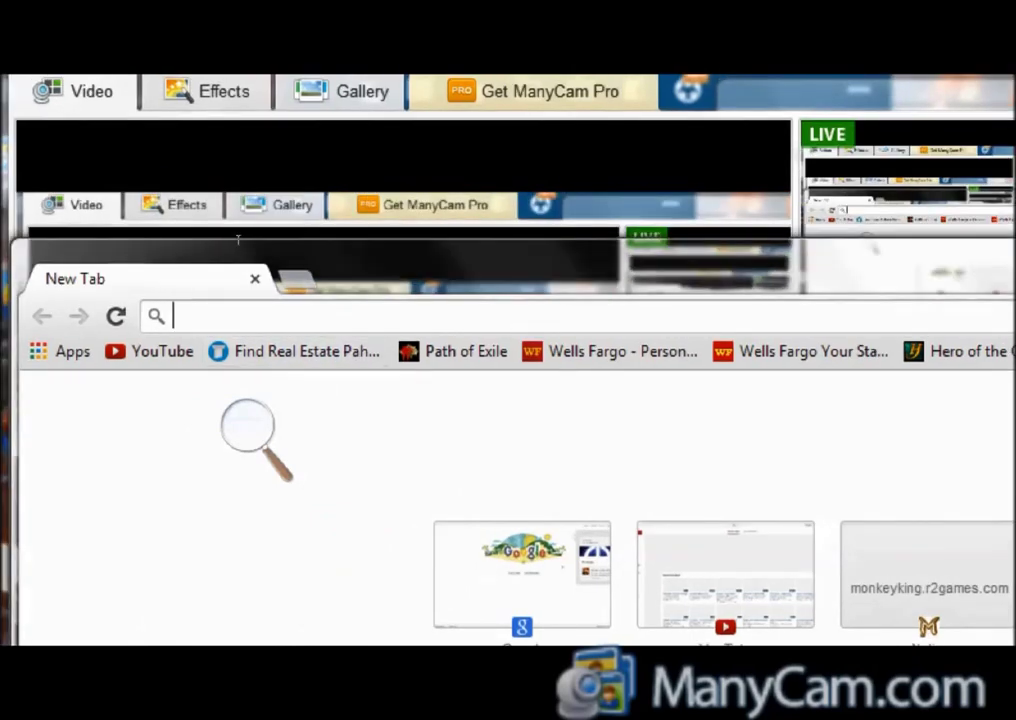
pyautogui.write('many')
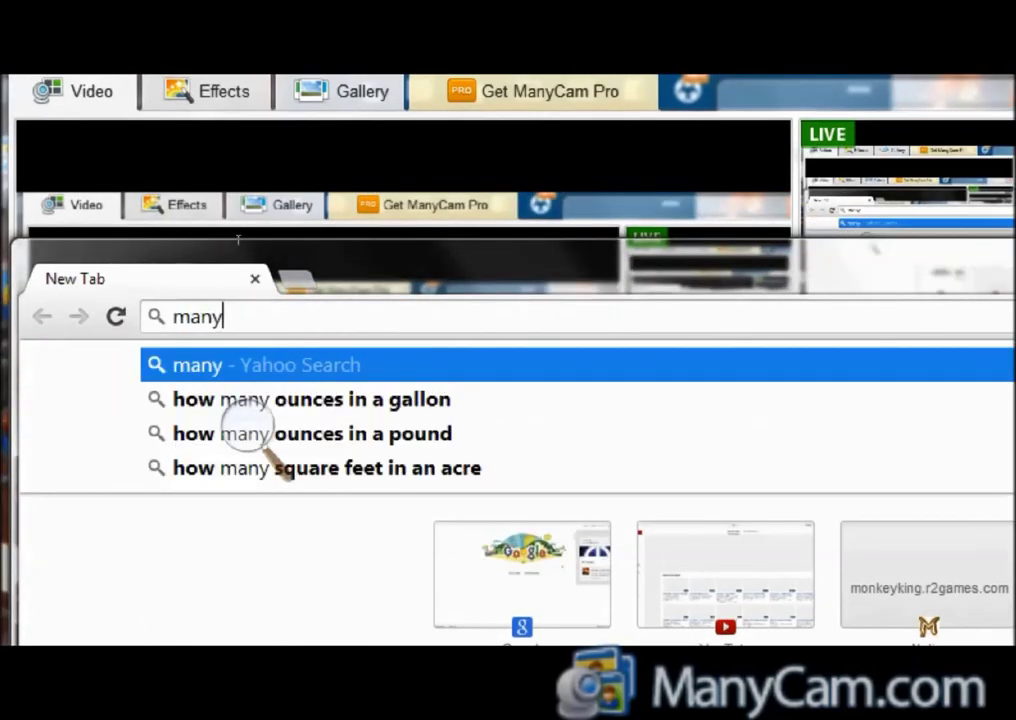
pyautogui.write('c')
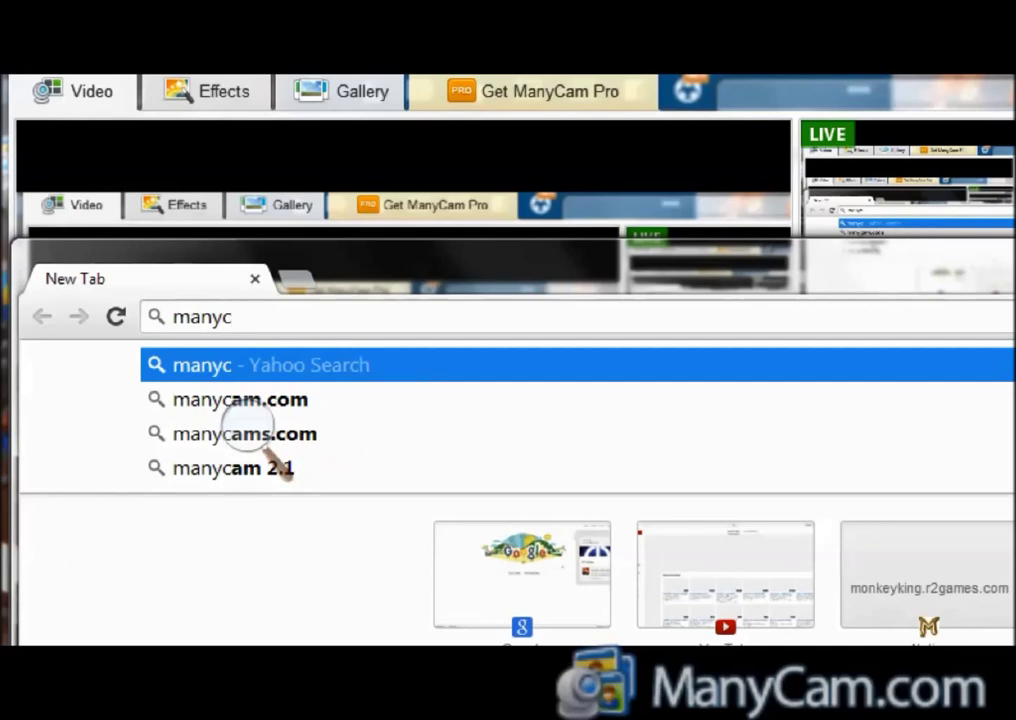
pyautogui.write('am')
pyautogui.press('Down')
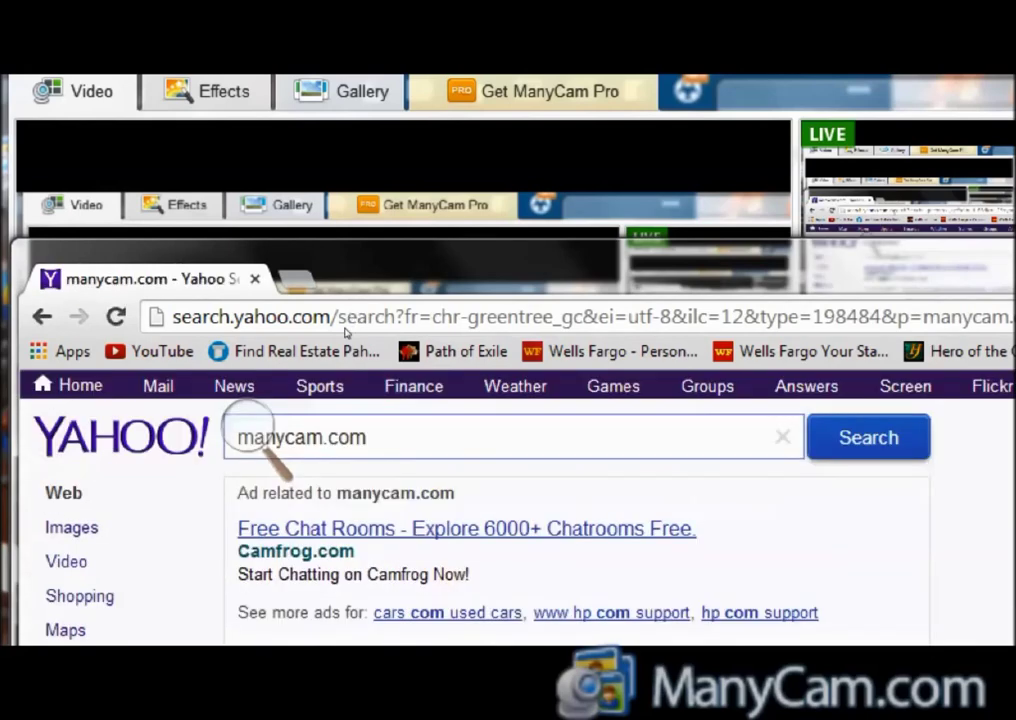
pyautogui.scroll(-3, 380, 378)
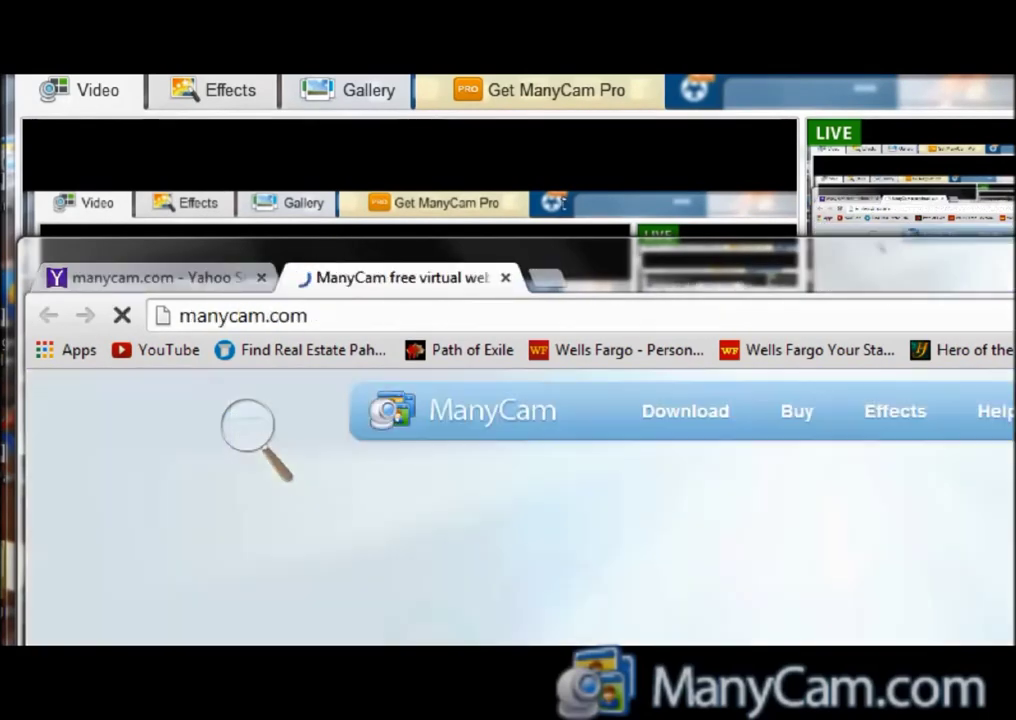
# Step: Move the Chrome window up and left, then minimize it to return to ManyCam
pyautogui.moveTo(715, 255); pyautogui.dragTo(380, 164)
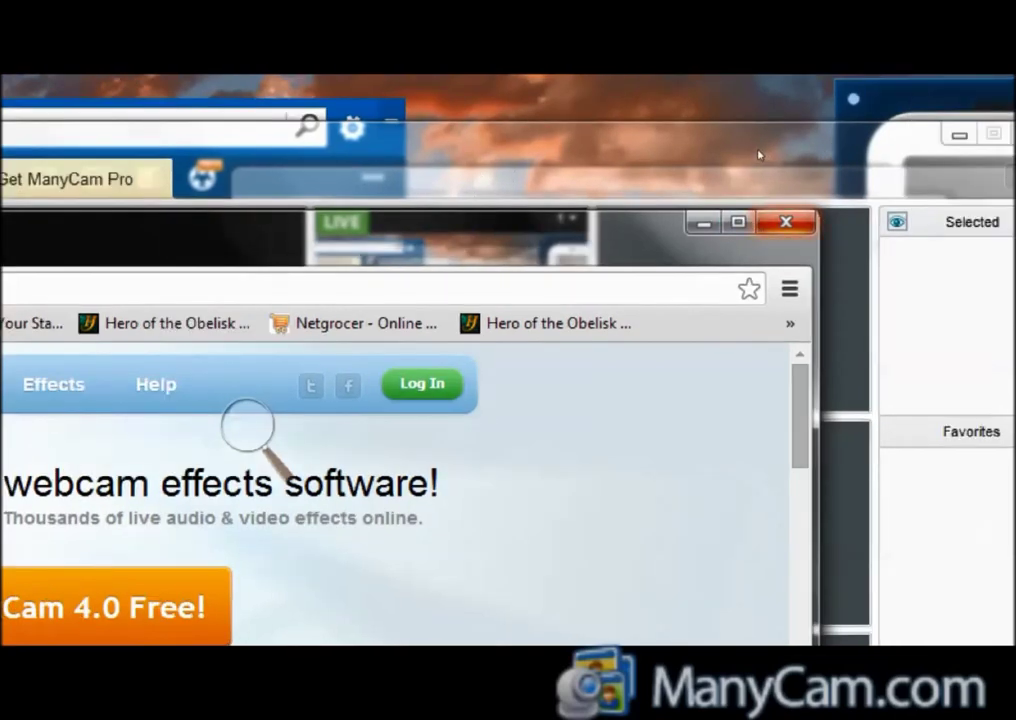
pyautogui.click(704, 222)
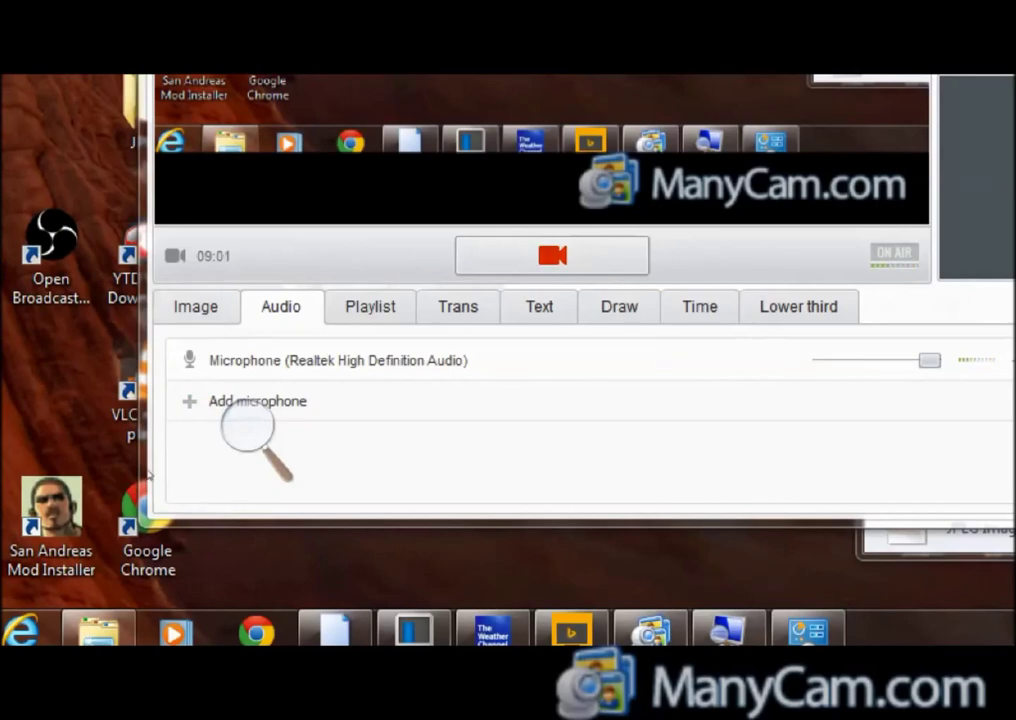
# Step: Switch ManyCam's lower panel from Audio to the Image tab and open the main menu
pyautogui.hotkey('ctrl', 'shift', 'Tab')
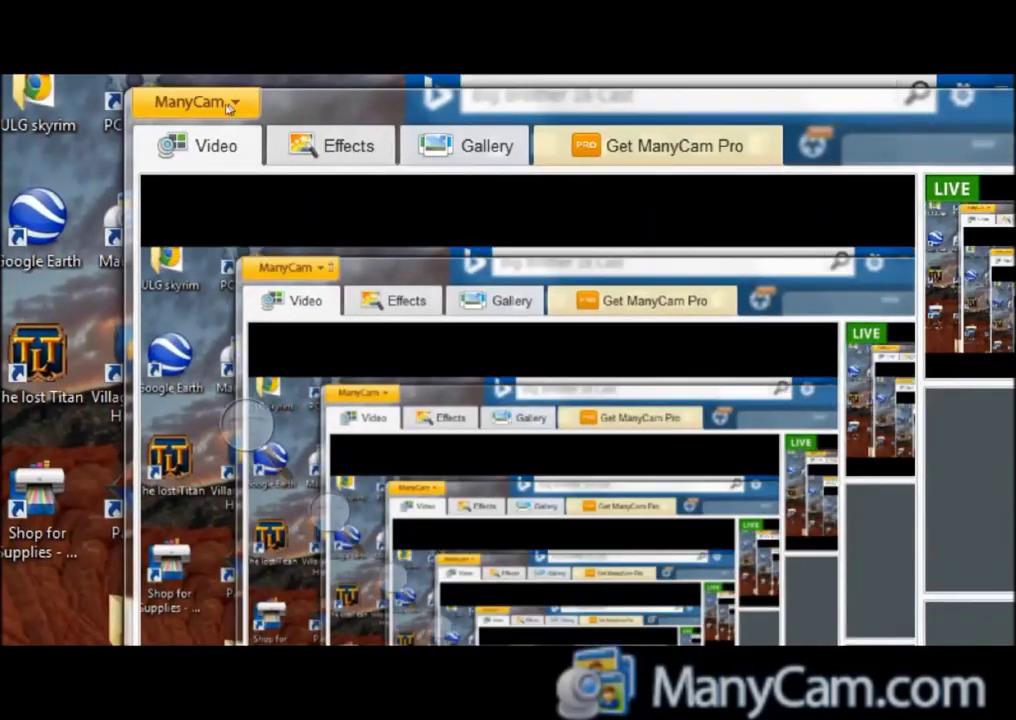
pyautogui.click(172, 110)
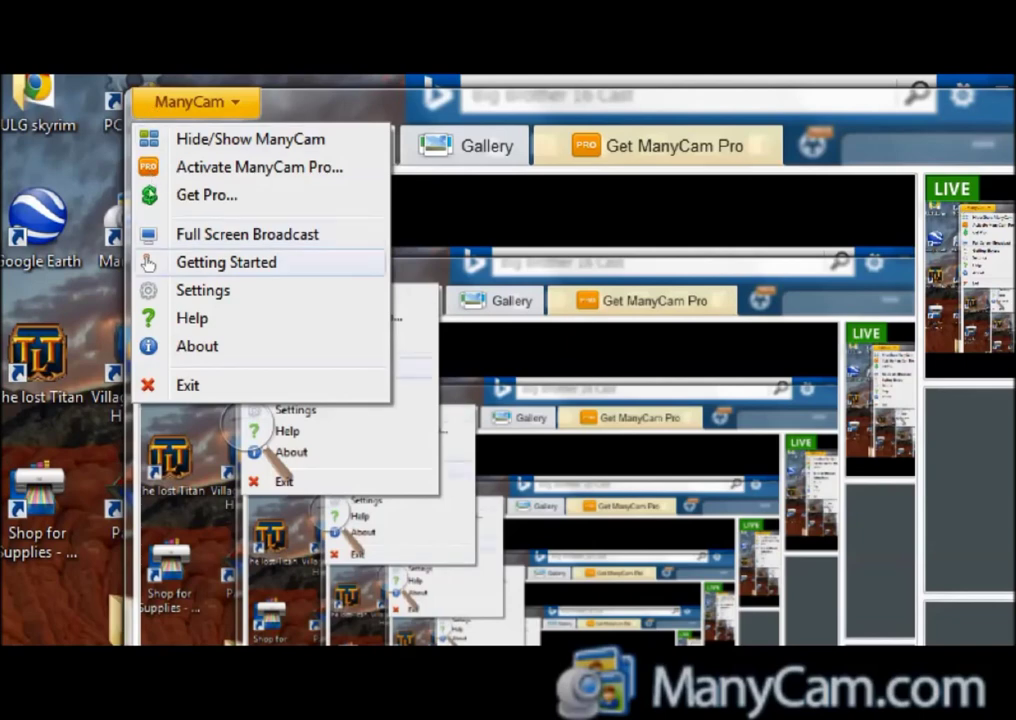
# Step: Open ManyCam Settings on the Video tab showing 1024x768 at 30 frames per second
pyautogui.click(203, 290)
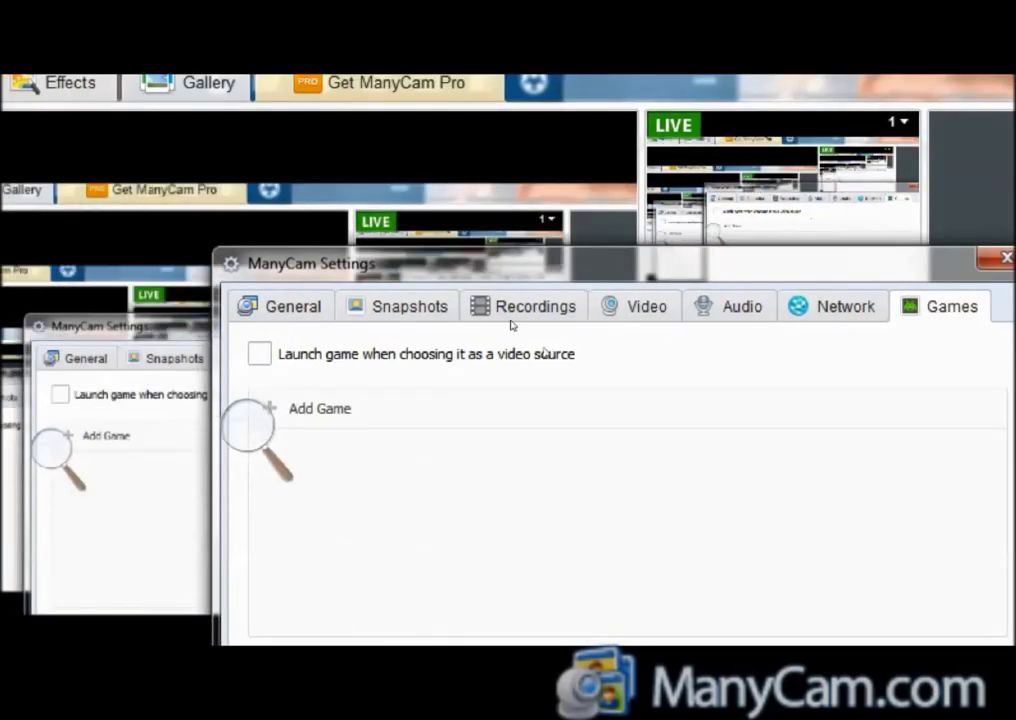
pyautogui.click(640, 306)
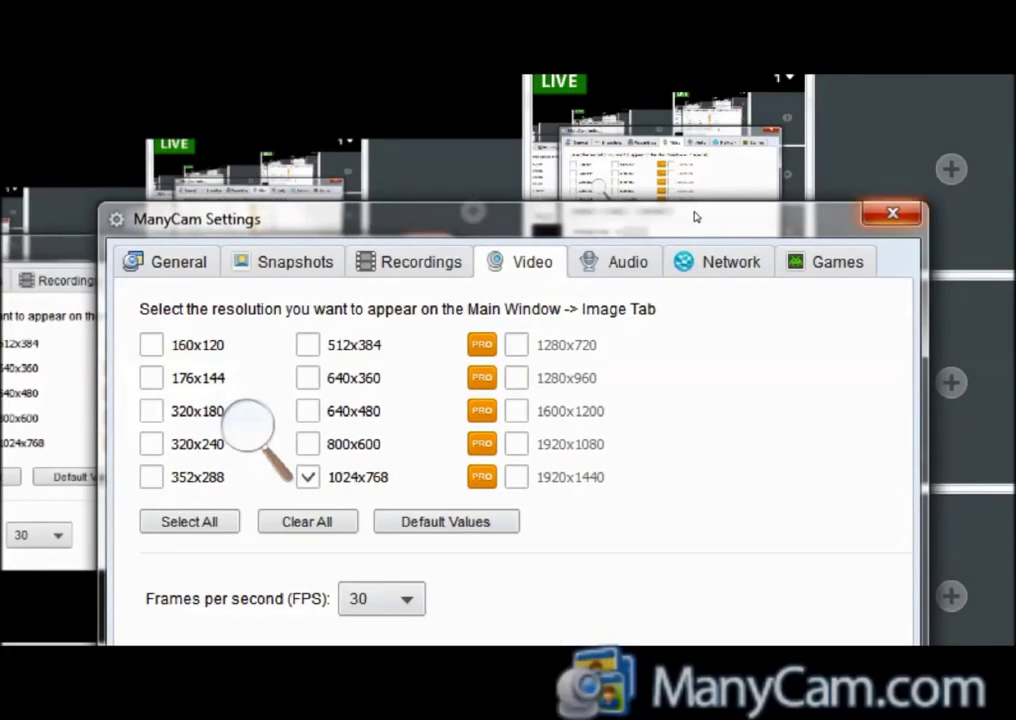
# Step: Close Settings with the Image tab at 768p and bring up the Windows Start menu
pyautogui.press('Escape')
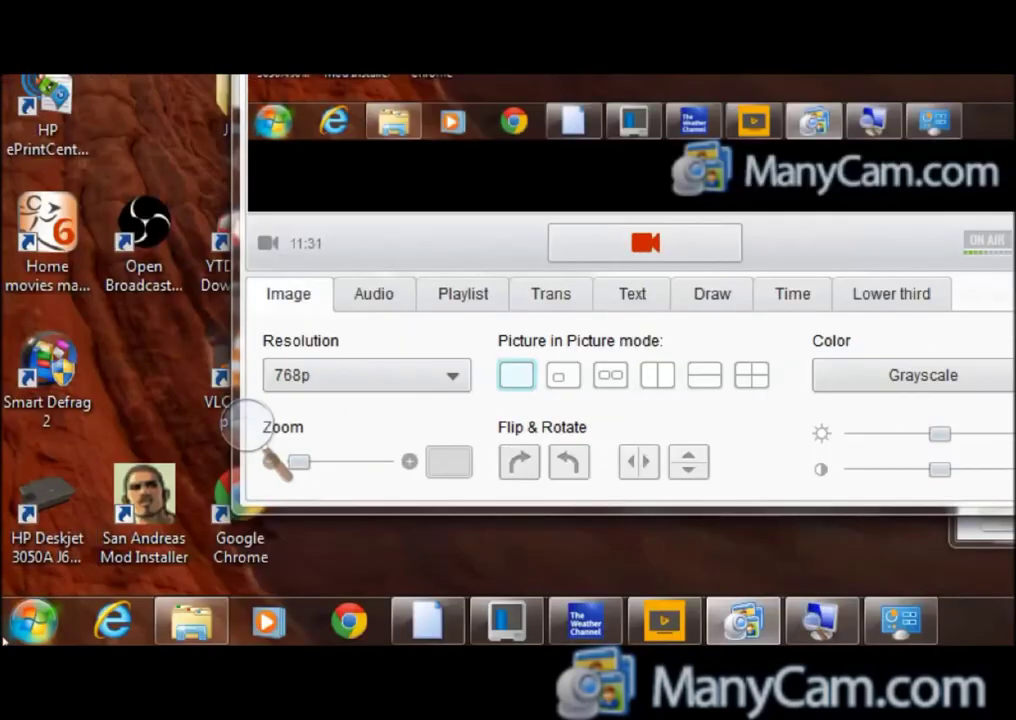
pyautogui.click(18, 636)
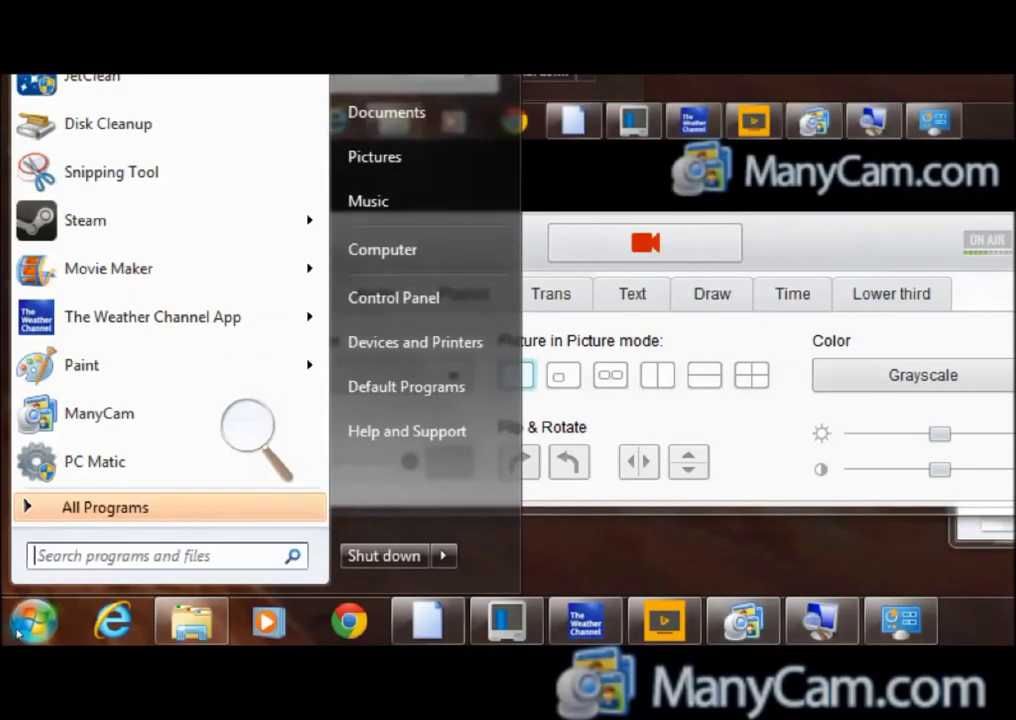
# Step: Search the Start menu for 'sound' and open the Sound control panel
pyautogui.write('soun')
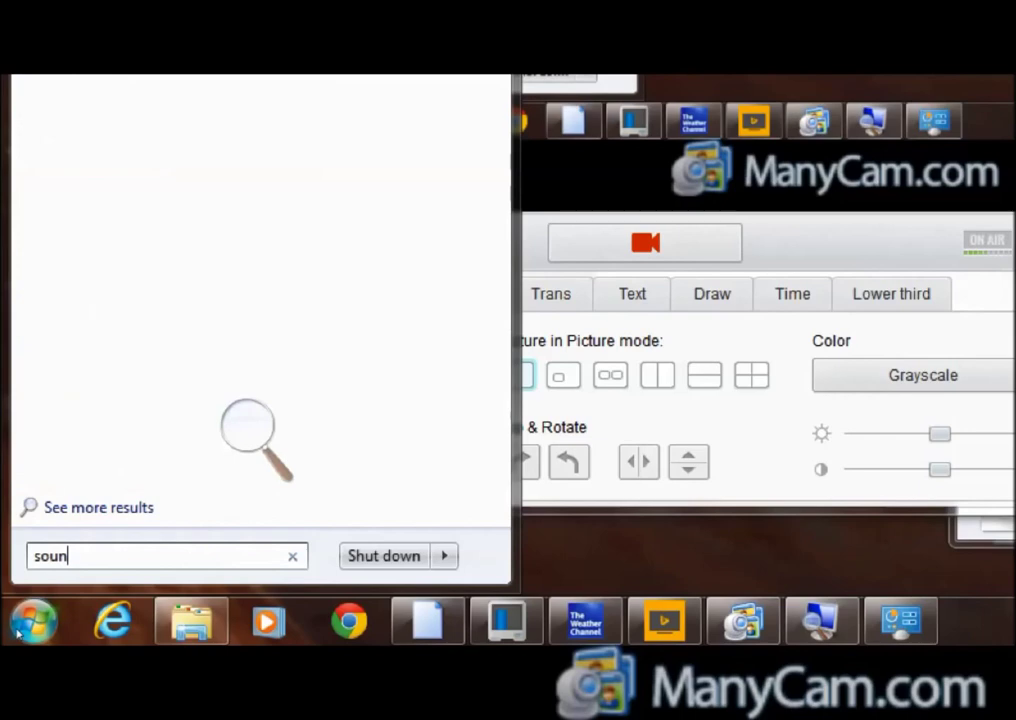
pyautogui.write('d')
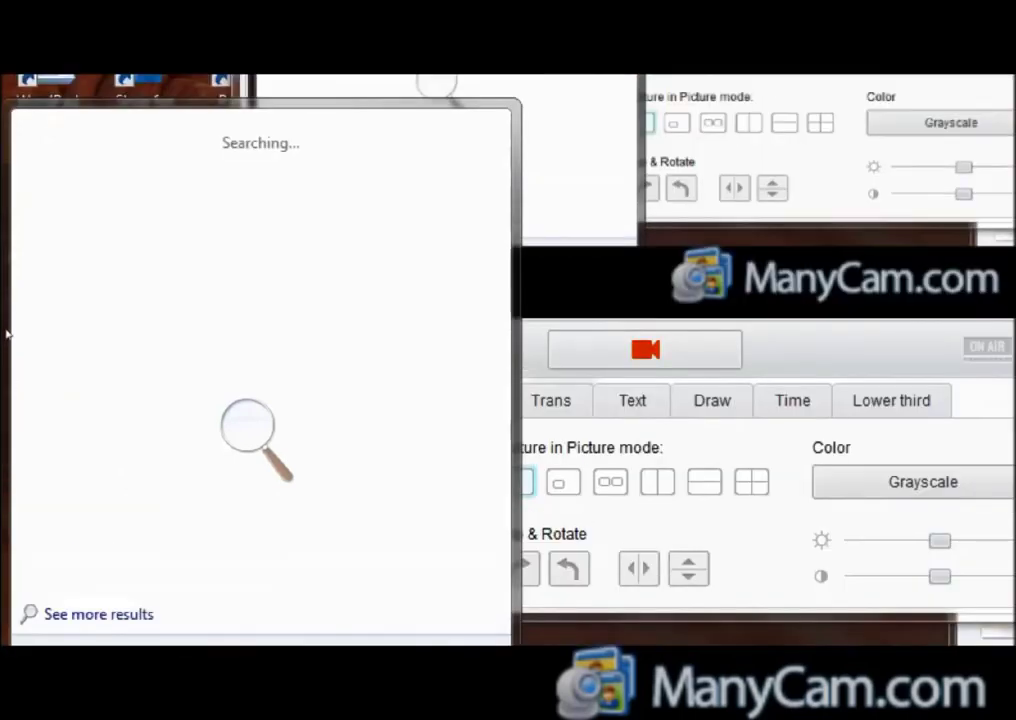
pyautogui.press('Down')
pyautogui.press('Down')
pyautogui.press('Down')
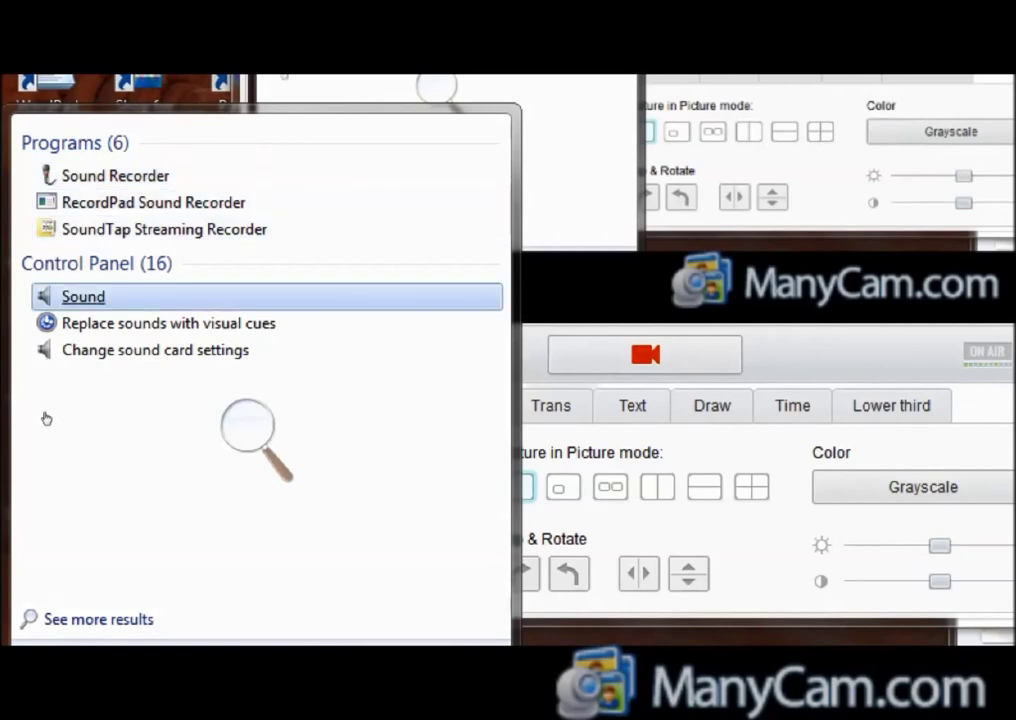
pyautogui.press('Return')
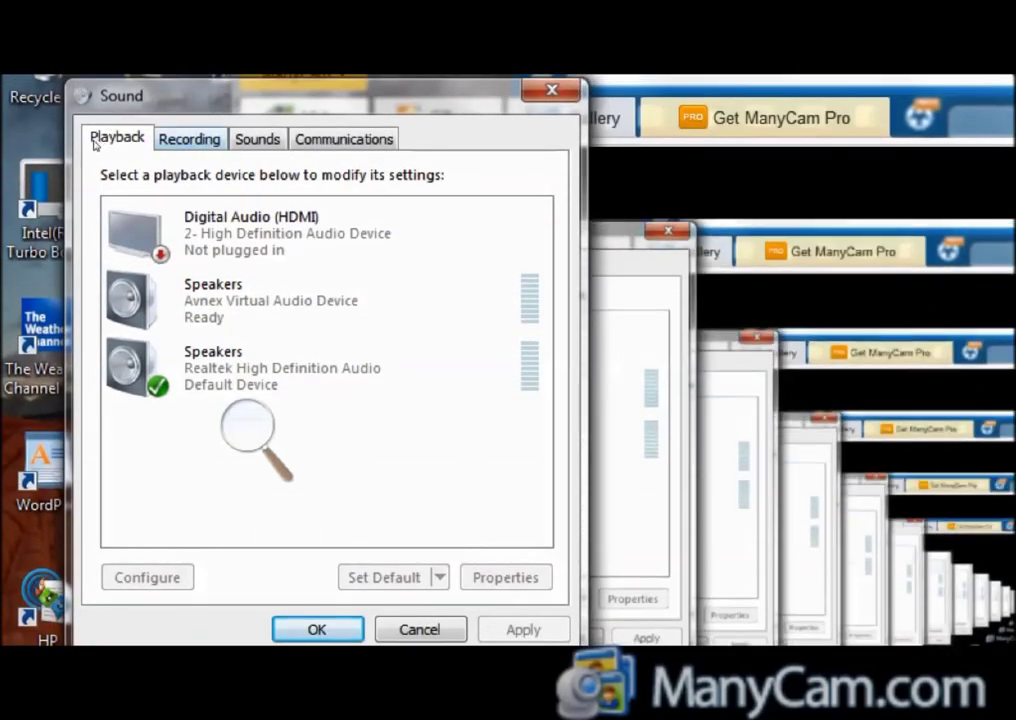
# Step: Open Properties for the Realtek High Definition Audio microphone from the Recording devices list
pyautogui.click(188, 136)
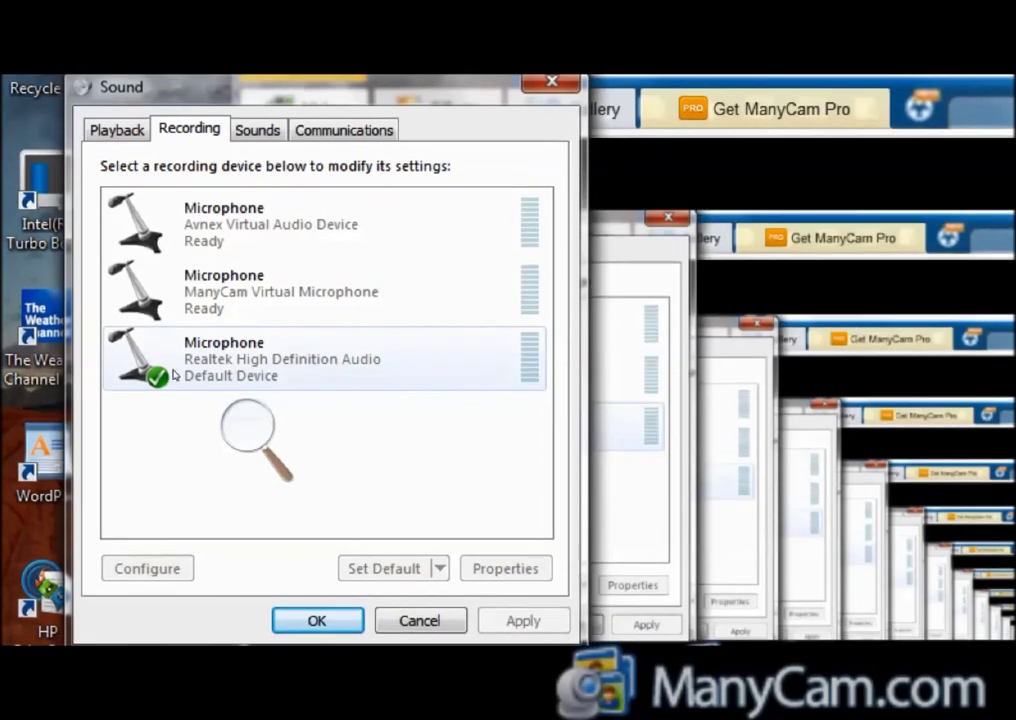
pyautogui.click(172, 380)
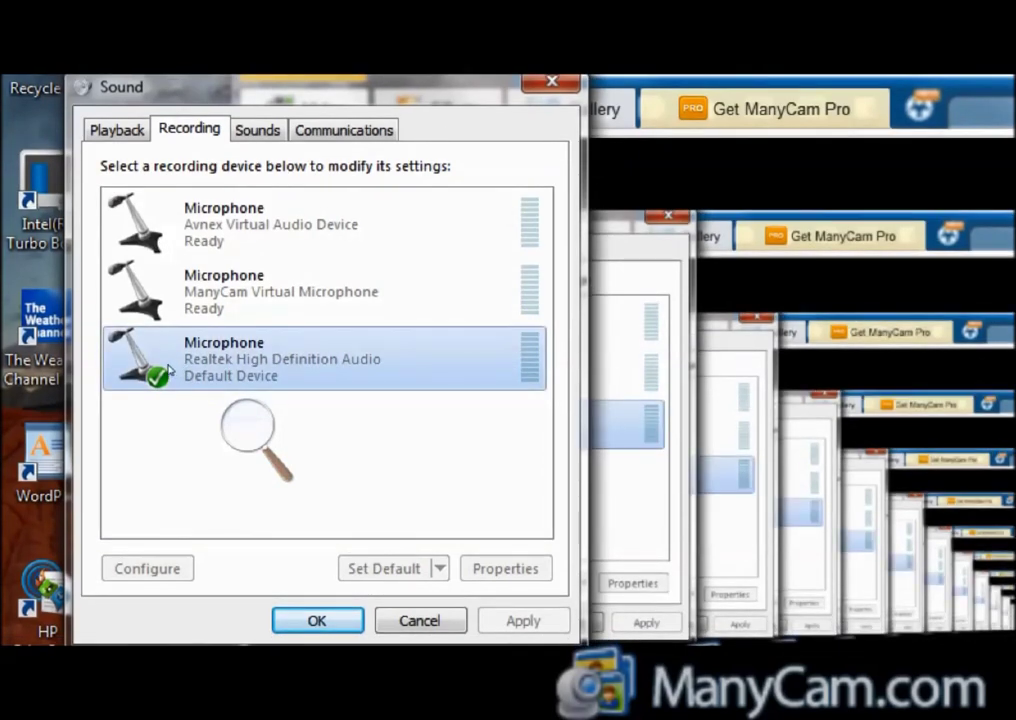
pyautogui.doubleClick(168, 368)
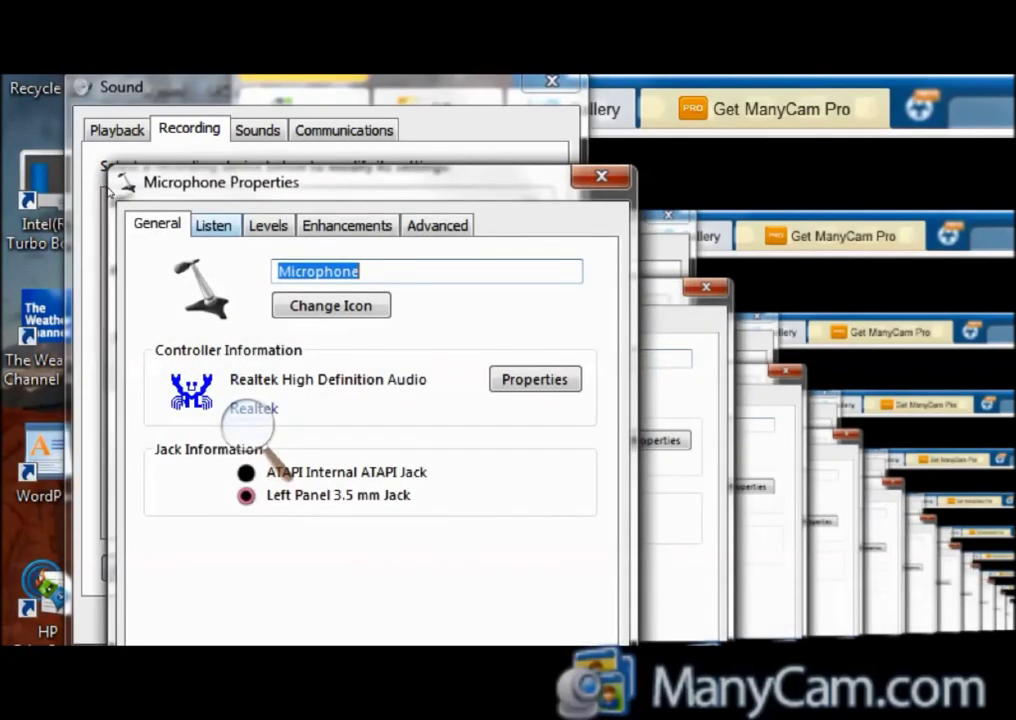
# Step: Review the microphone's Listen, Levels (51, +30.0 dB boost) and Enhancements settings, then enable Noise Suppression
pyautogui.click(213, 225)
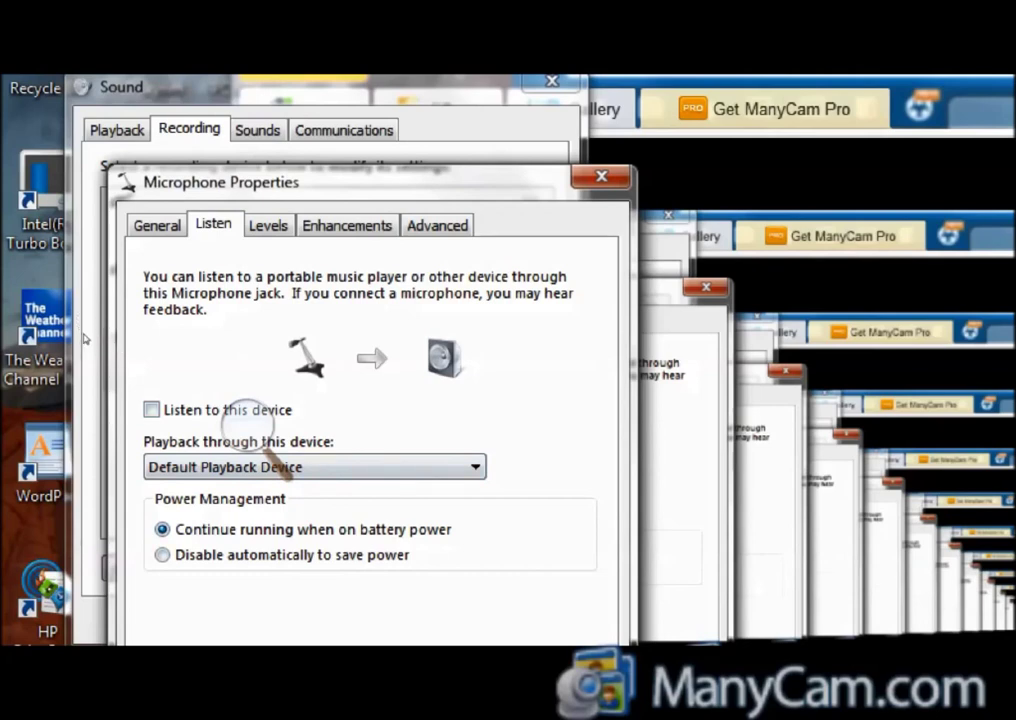
pyautogui.hotkey('ctrl', 'Tab')
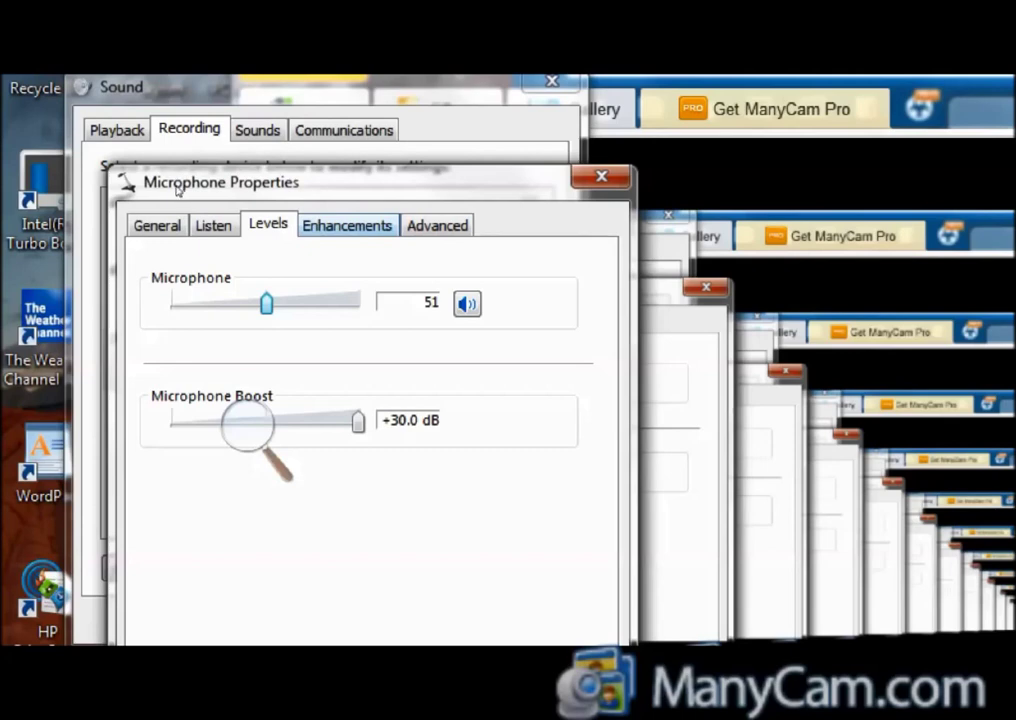
pyautogui.hotkey('ctrl', 'Tab')
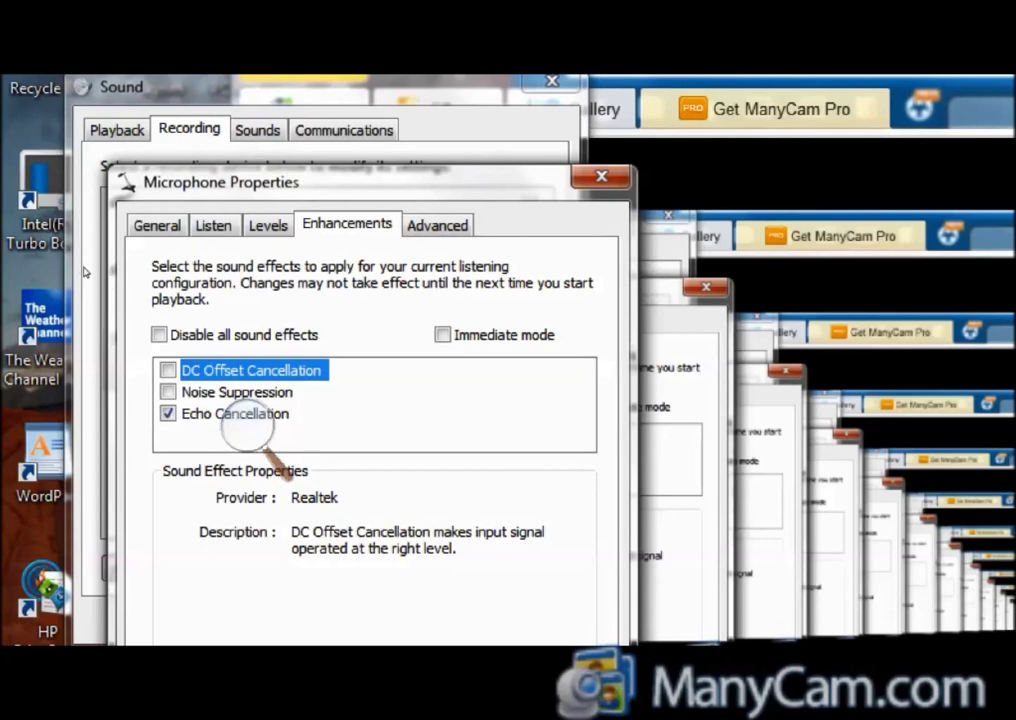
pyautogui.press('Down')
pyautogui.press('space')
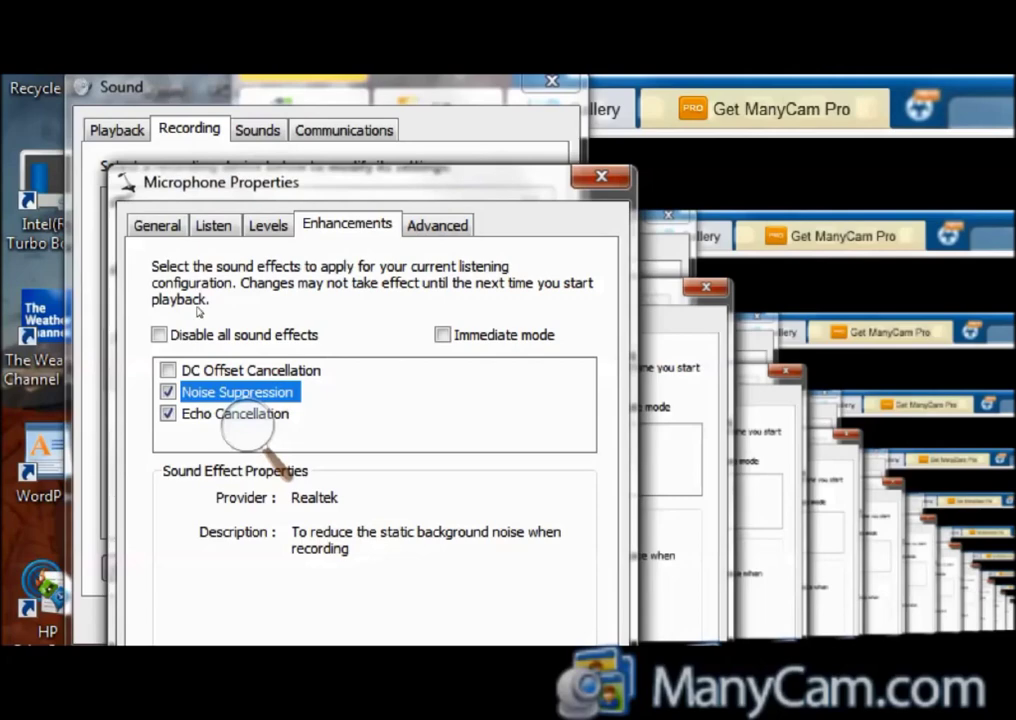
# Step: Turn Noise Suppression back off and close Microphone Properties
pyautogui.press('space')
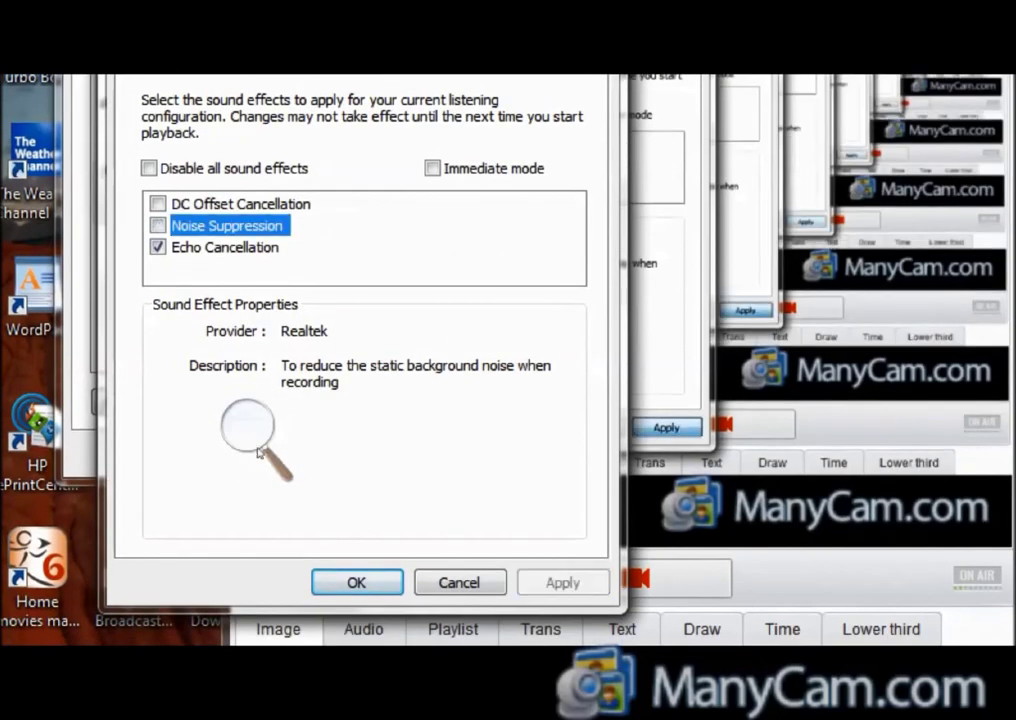
pyautogui.press('Return')
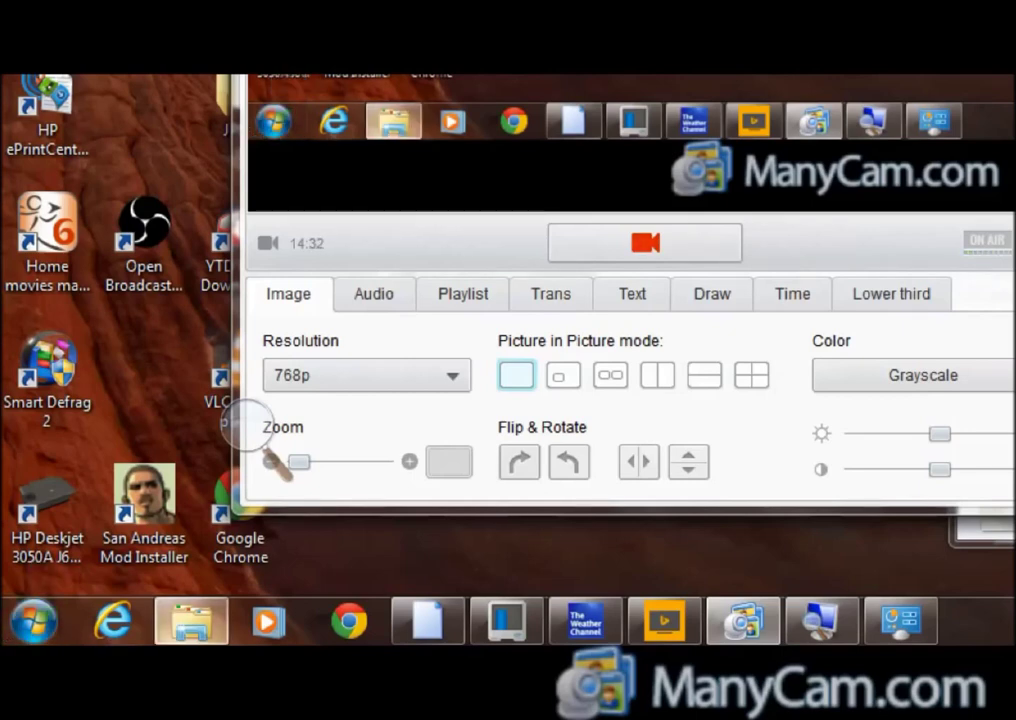
pyautogui.moveTo(506, 621)
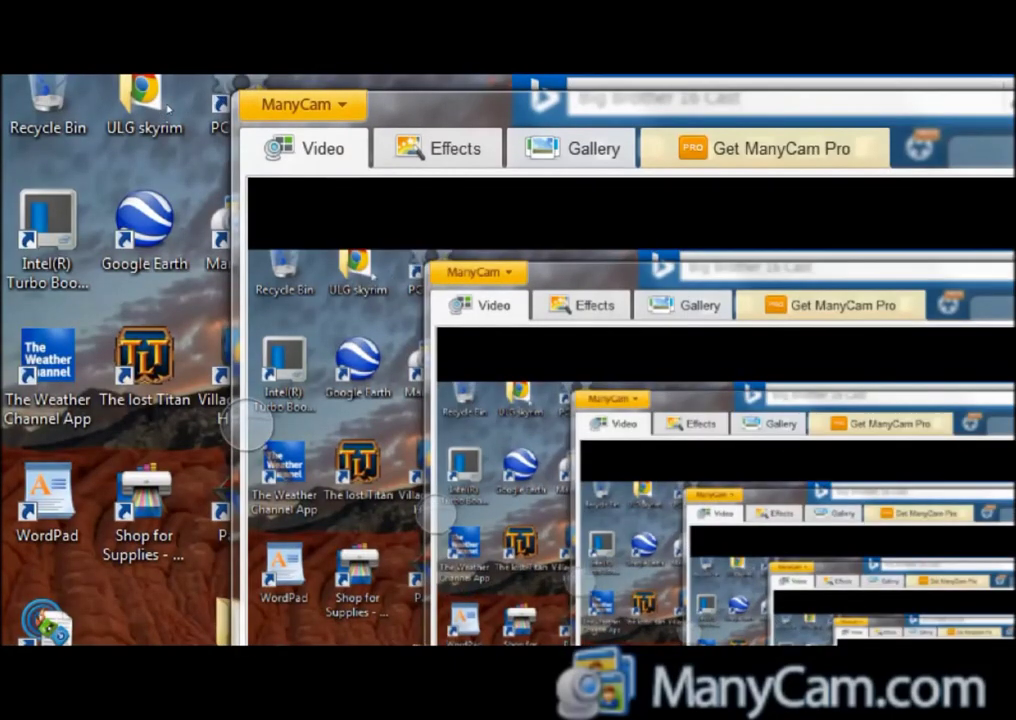
pyautogui.click(300, 104)
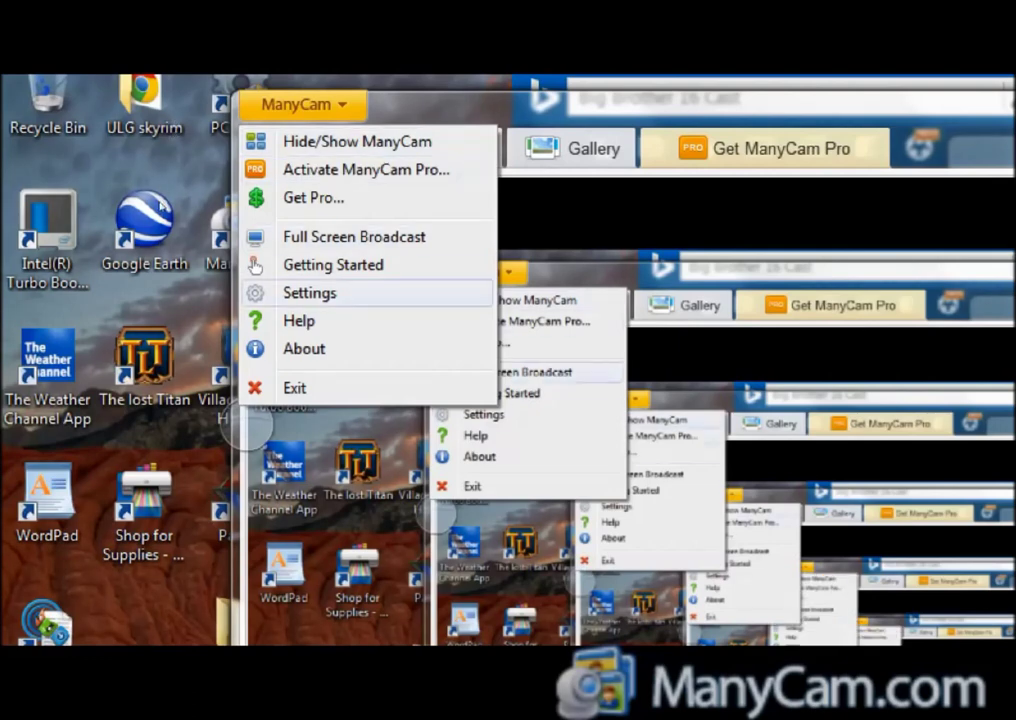
pyautogui.click(310, 292)
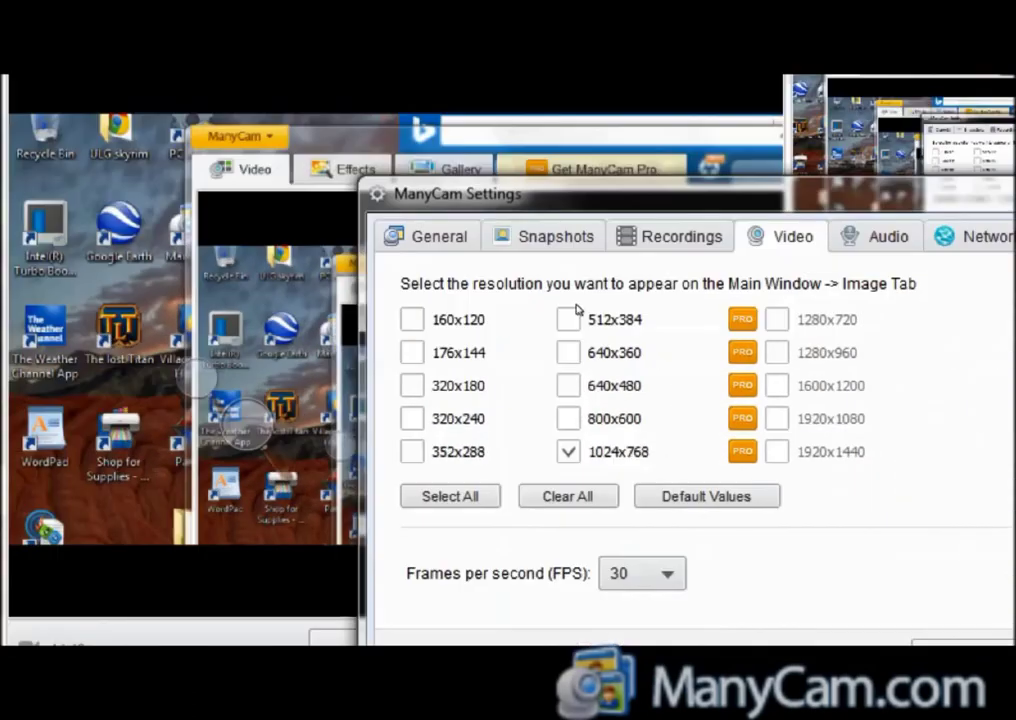
pyautogui.hotkey('ctrl', 'Tab')
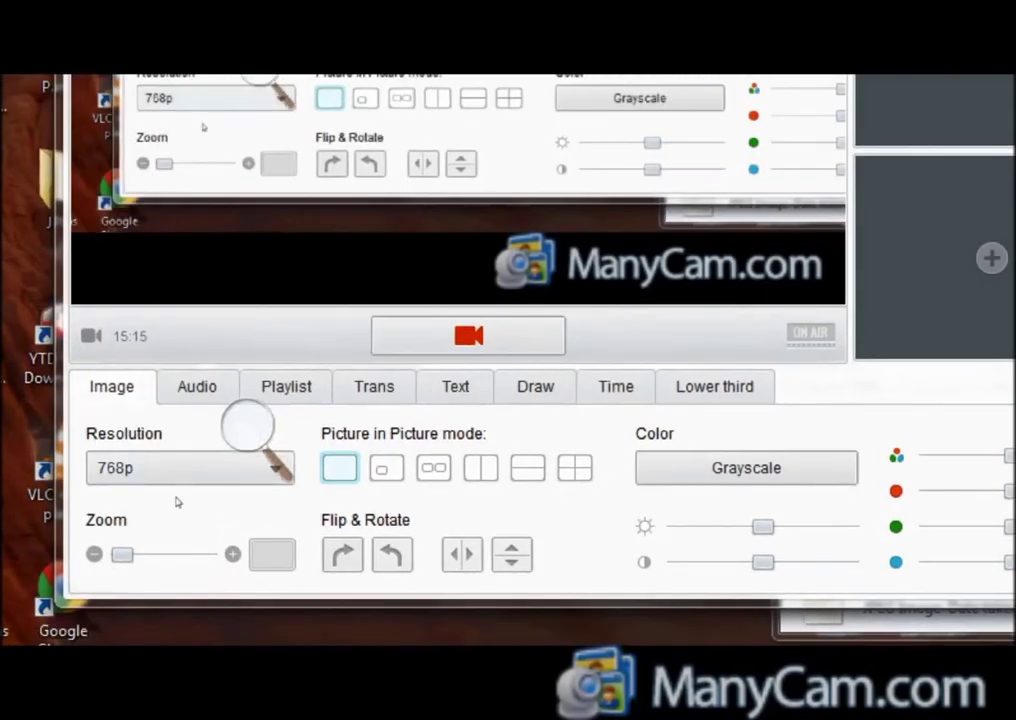
# Step: Switch ManyCam to the Audio tab to show the Realtek microphone's voice effects
pyautogui.click(195, 386)
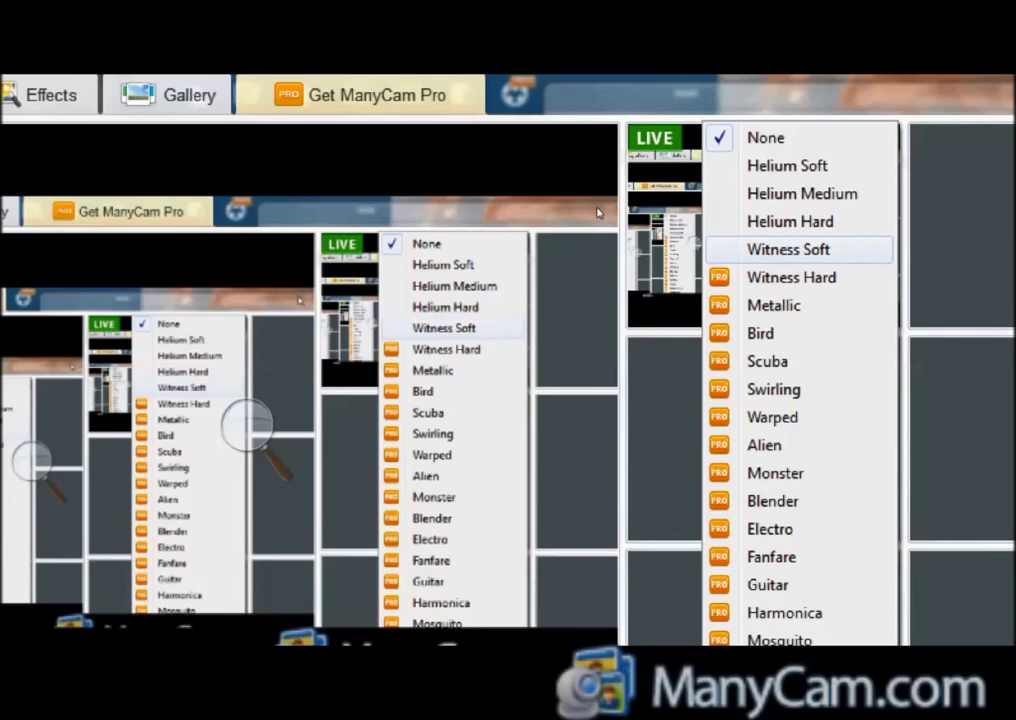
# Step: Try the Witness Soft voice effect, then switch the microphone to Helium Hard
pyautogui.click(789, 249)
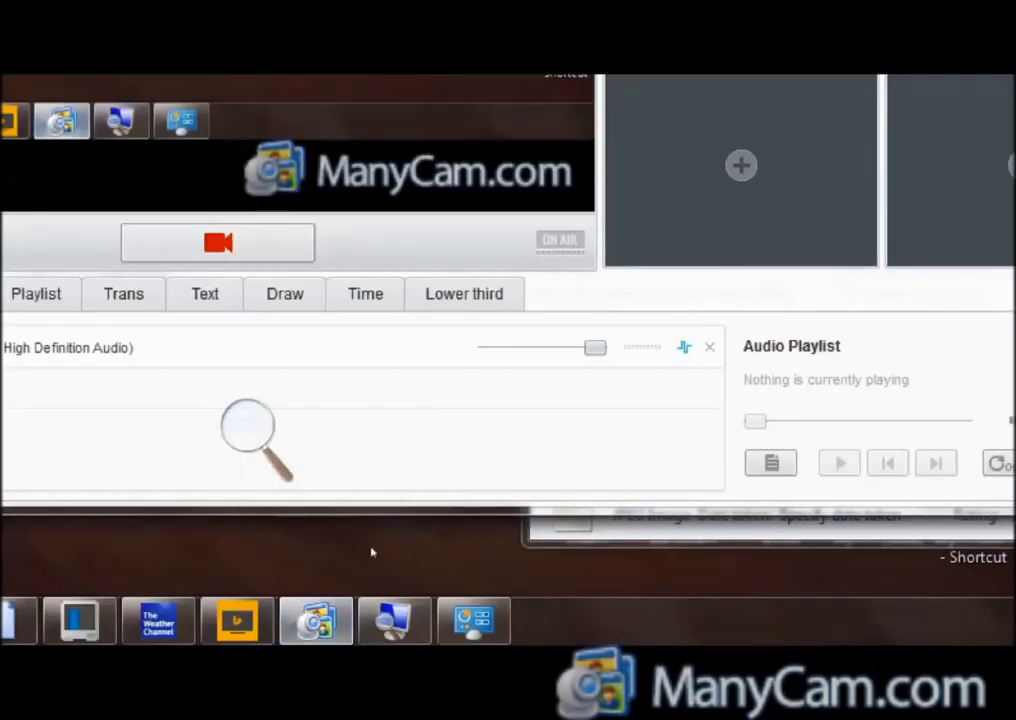
pyautogui.click(557, 503)
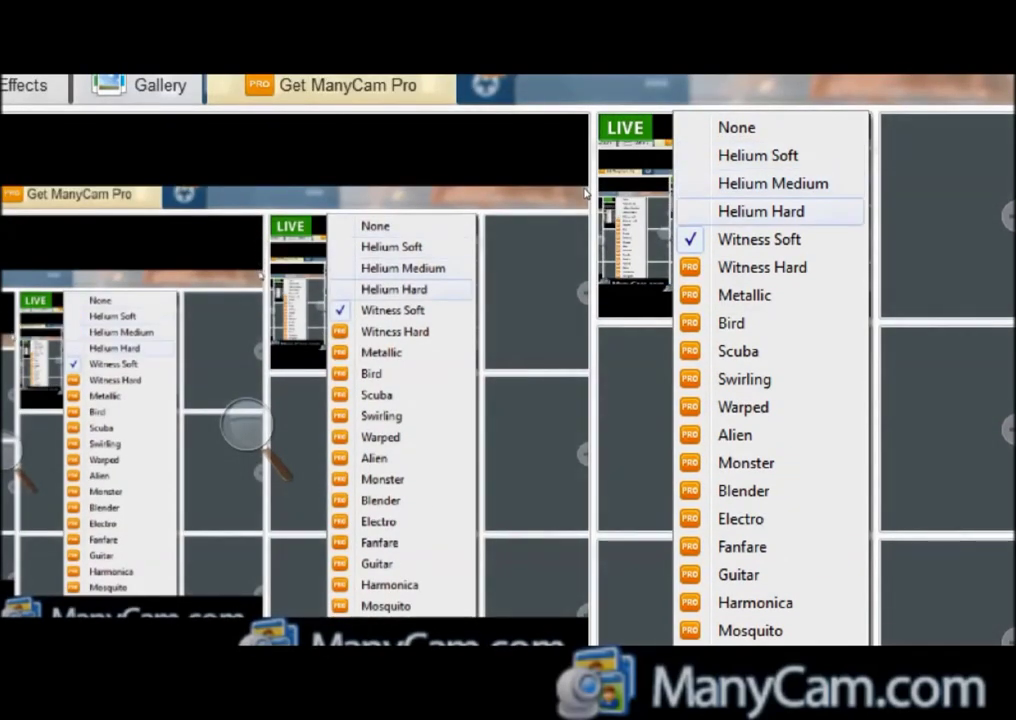
pyautogui.click(760, 211)
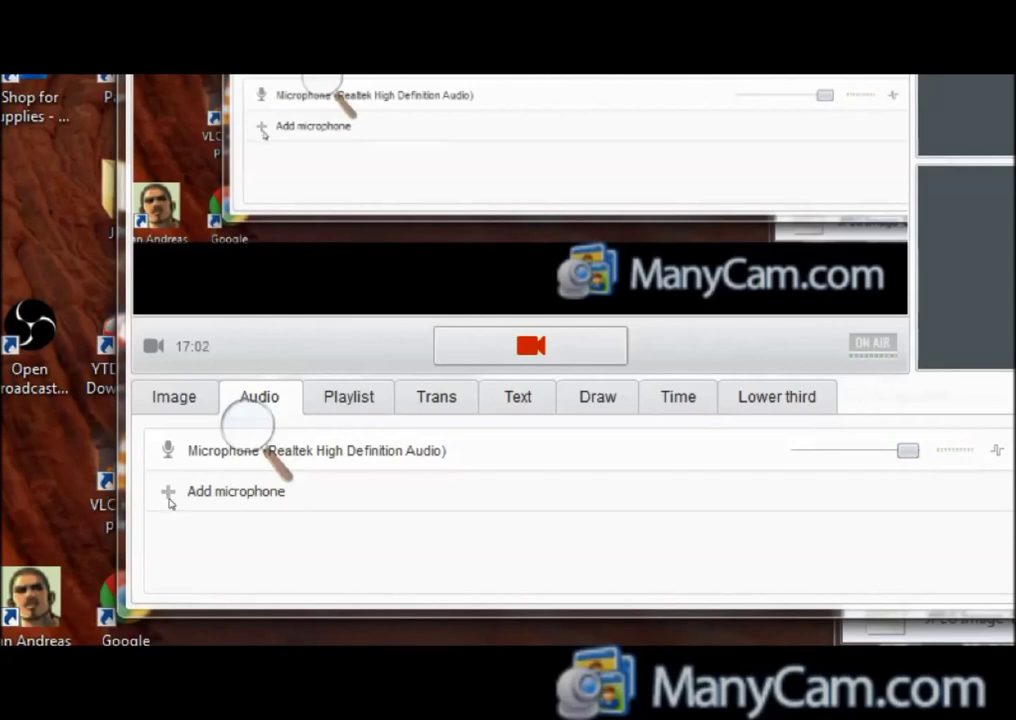
# Step: Bring up the Magnifier controls and zoom the screen back to 100%
pyautogui.click(245, 422)
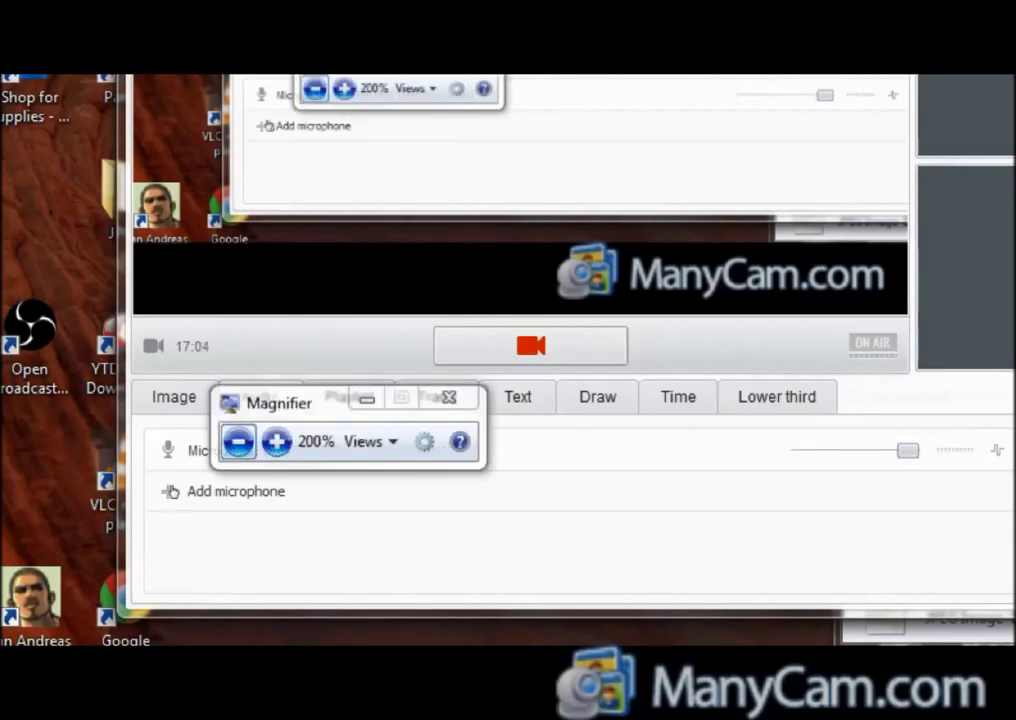
pyautogui.press('super+minus')
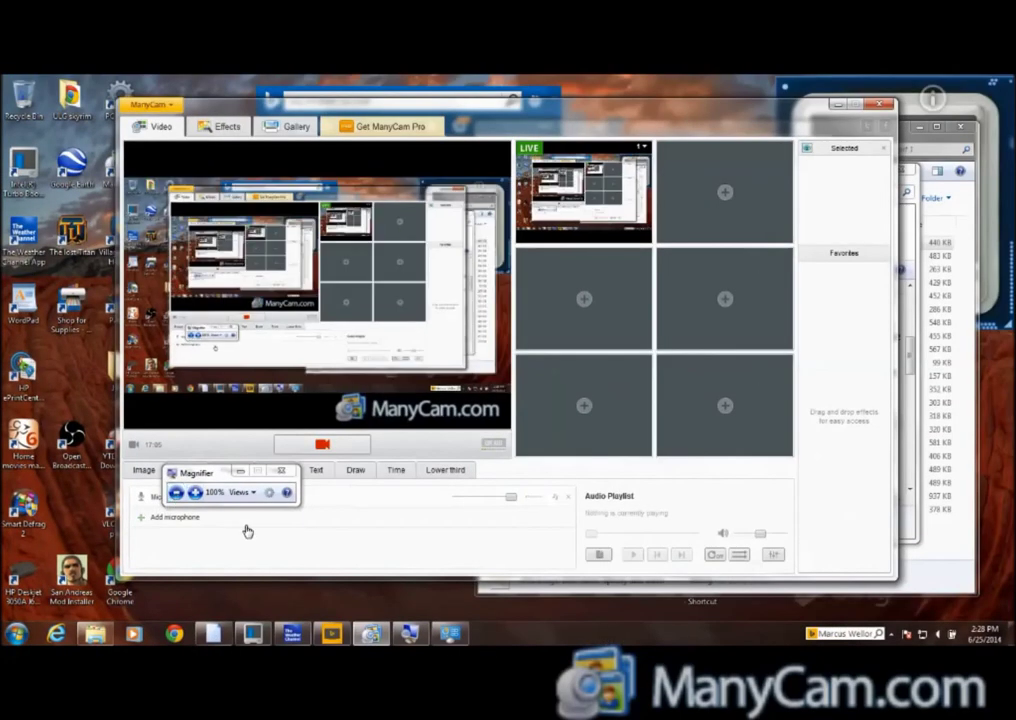